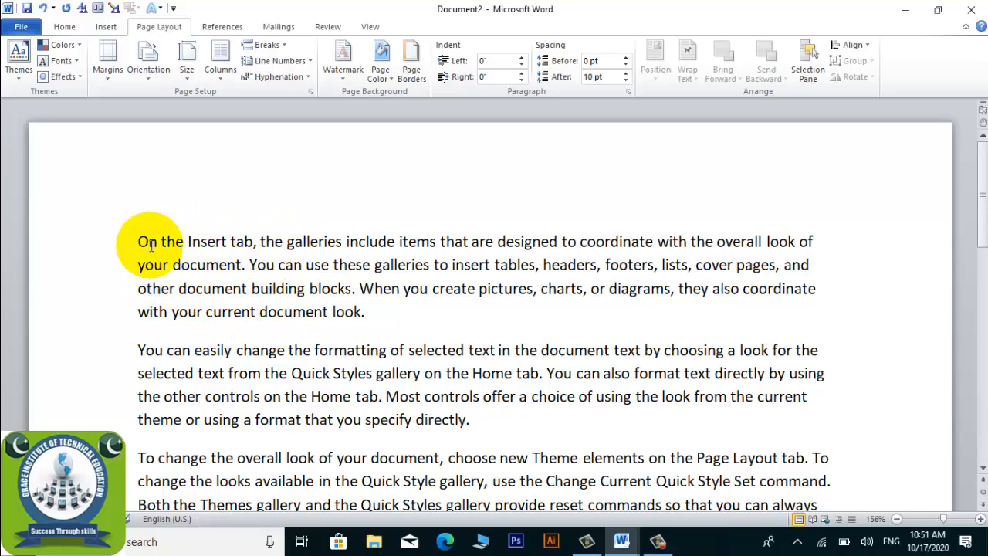
Increase the first paragraph's left indent to 2.8"
{"action": "left_click", "coordinate": [522, 57]}
{"action": "left_click", "coordinate": [522, 57]}
{"action": "left_click", "coordinate": [521, 58]}
{"action": "left_click", "coordinate": [522, 57]}
{"action": "left_click", "coordinate": [522, 57]}
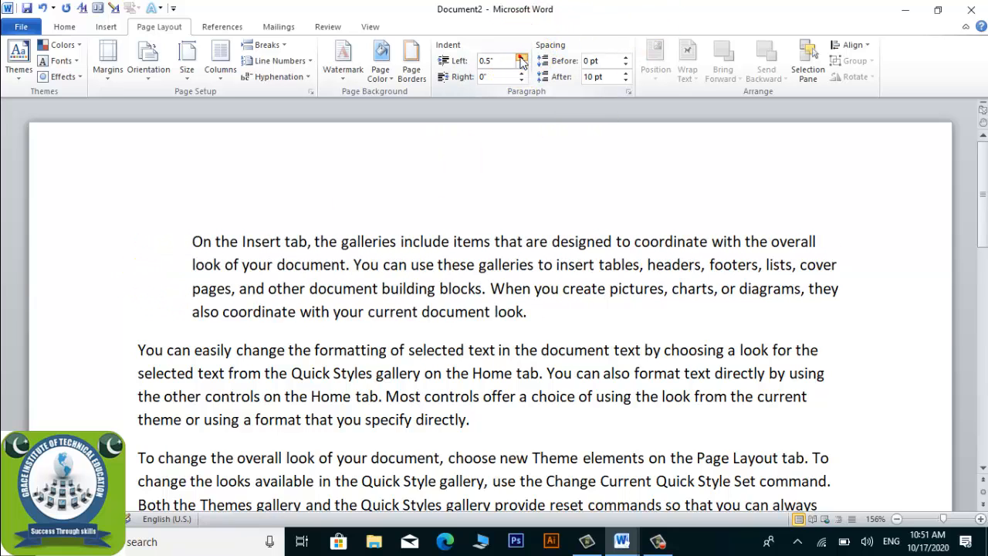
{"action": "left_click", "coordinate": [522, 57]}
{"action": "left_click", "coordinate": [522, 57]}
{"action": "left_click", "coordinate": [522, 57]}
{"action": "left_click", "coordinate": [522, 57]}
{"action": "left_click", "coordinate": [522, 57]}
{"action": "left_click", "coordinate": [522, 58]}
{"action": "left_click", "coordinate": [521, 58]}
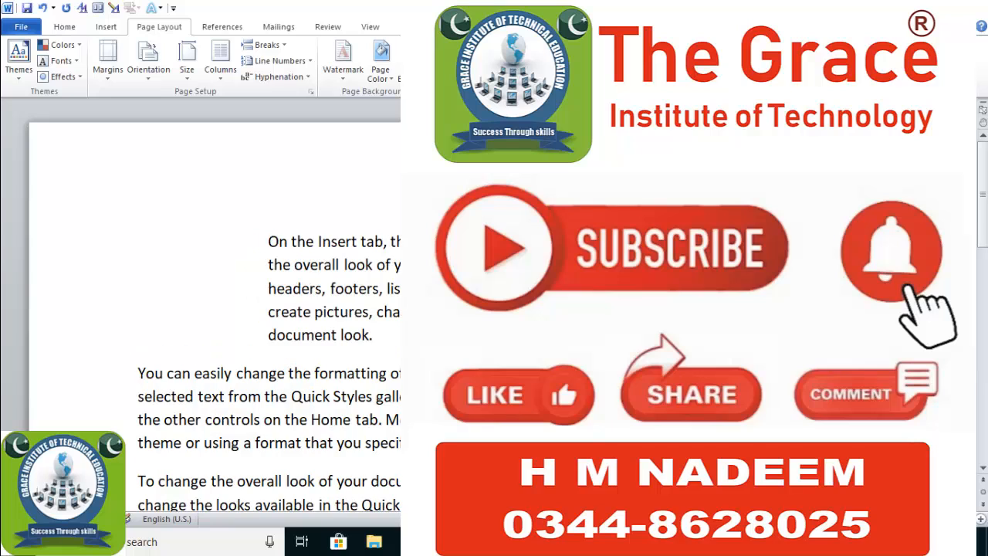
{"action": "left_click", "coordinate": [521, 57]}
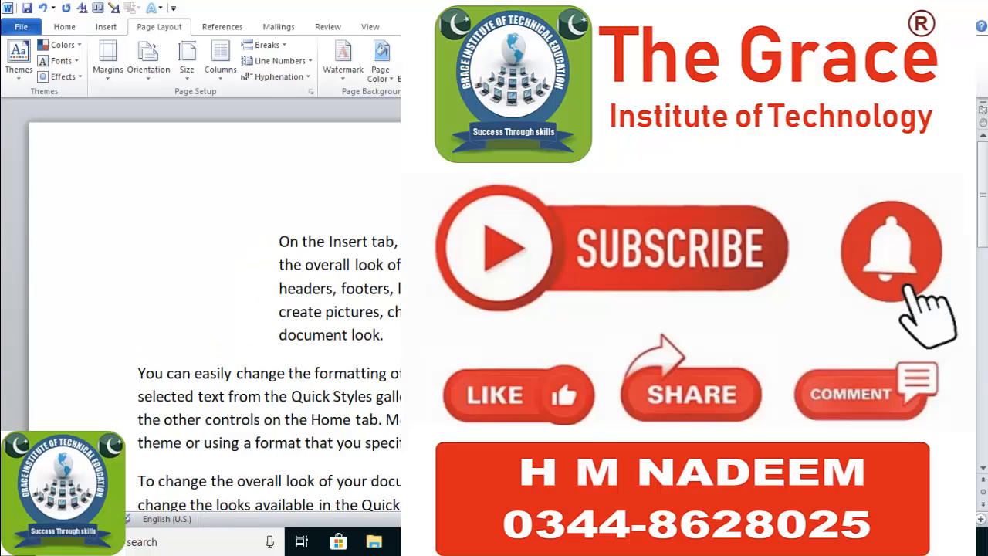
{"action": "left_click", "coordinate": [522, 58]}
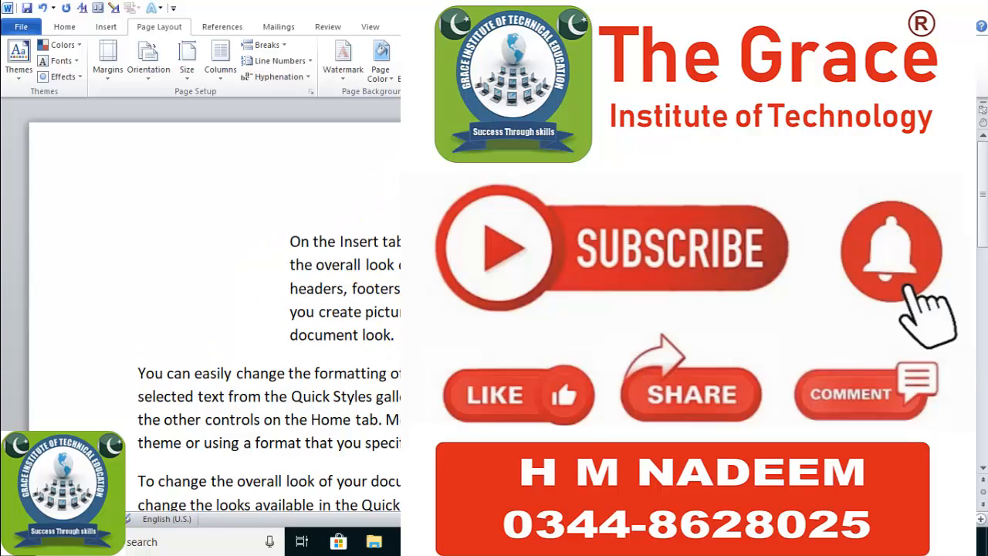
{"action": "left_click", "coordinate": [522, 58]}
{"action": "left_click", "coordinate": [522, 58]}
{"action": "left_click", "coordinate": [522, 58]}
{"action": "left_click", "coordinate": [522, 58]}
{"action": "left_click", "coordinate": [522, 57]}
{"action": "left_click", "coordinate": [522, 57]}
{"action": "left_click", "coordinate": [522, 58]}
{"action": "left_click", "coordinate": [522, 58]}
{"action": "left_click", "coordinate": [522, 58]}
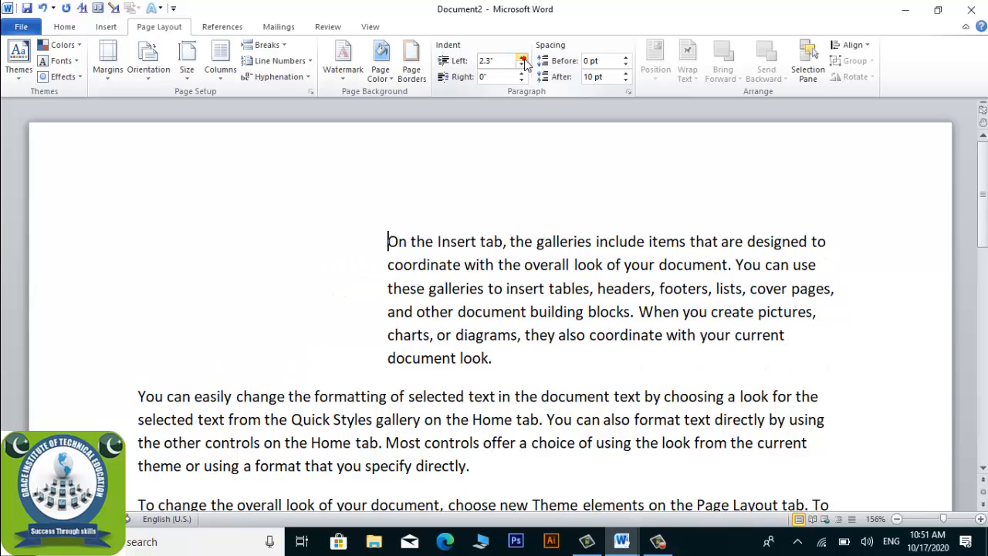
{"action": "left_click", "coordinate": [522, 58]}
{"action": "left_click", "coordinate": [521, 58]}
{"action": "left_click", "coordinate": [522, 58]}
{"action": "left_click", "coordinate": [521, 58]}
{"action": "left_click", "coordinate": [521, 58]}
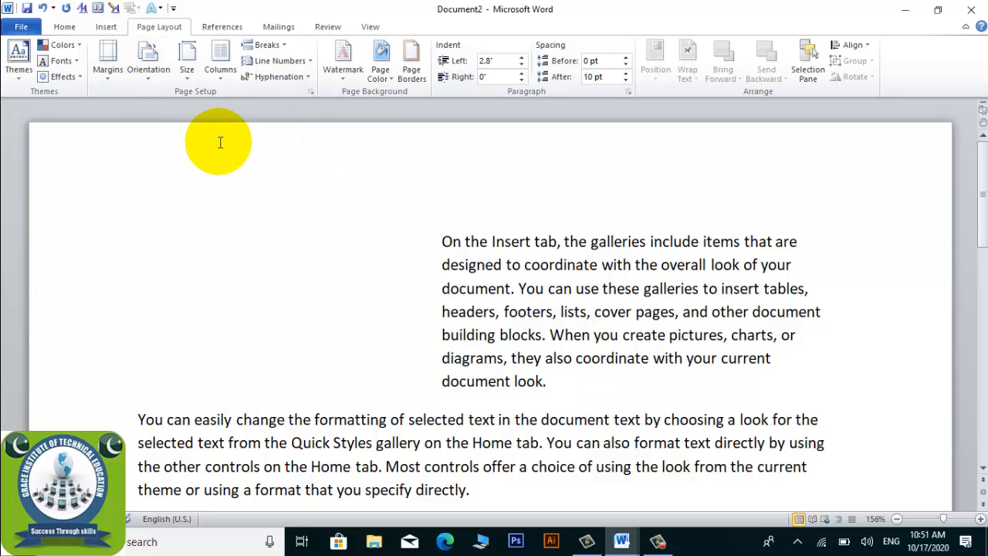
Justify the first four paragraphs of the document
{"action": "key", "text": "ctrl+j"}
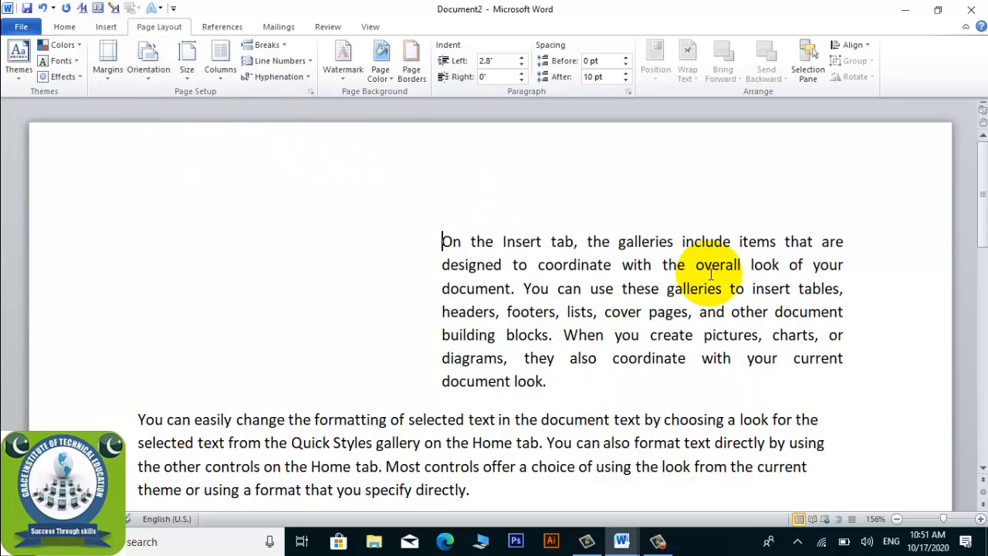
{"action": "scroll", "coordinate": [425, 340], "scroll_direction": "down", "scroll_amount": 2}
{"action": "left_click_drag", "start_coordinate": [470, 220], "coordinate": [536, 483]}
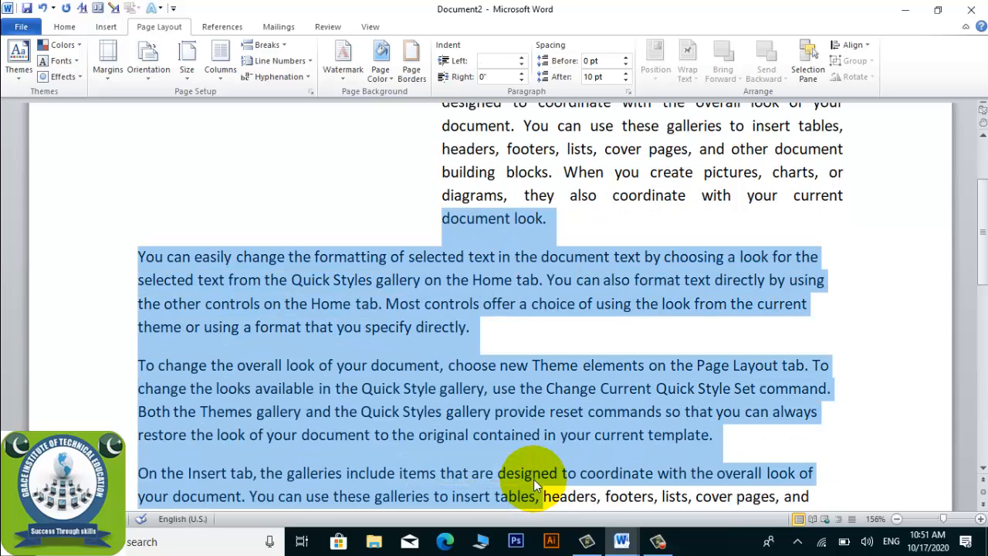
{"action": "key", "text": "ctrl+j"}
{"action": "scroll", "coordinate": [667, 403], "scroll_direction": "up", "scroll_amount": 2}
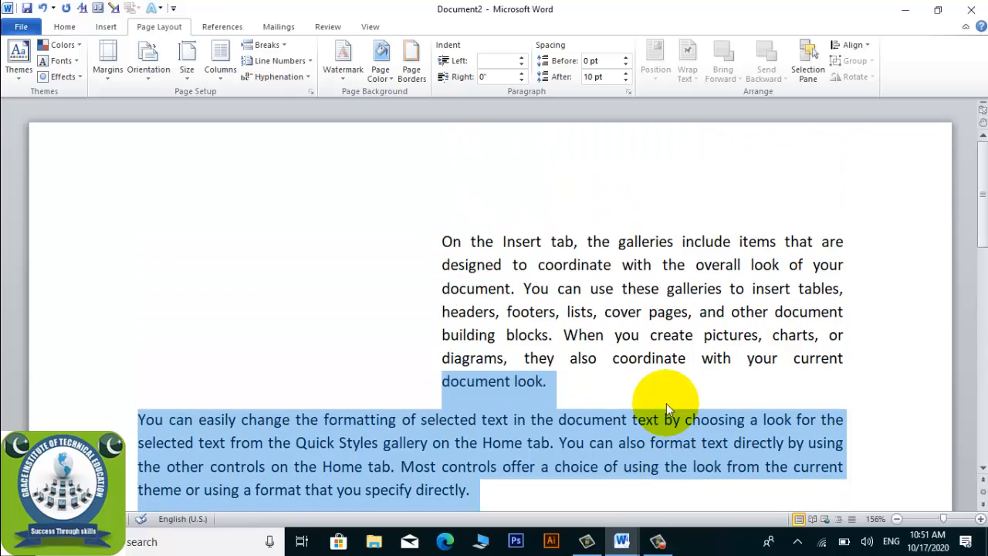
{"action": "left_click", "coordinate": [620, 292]}
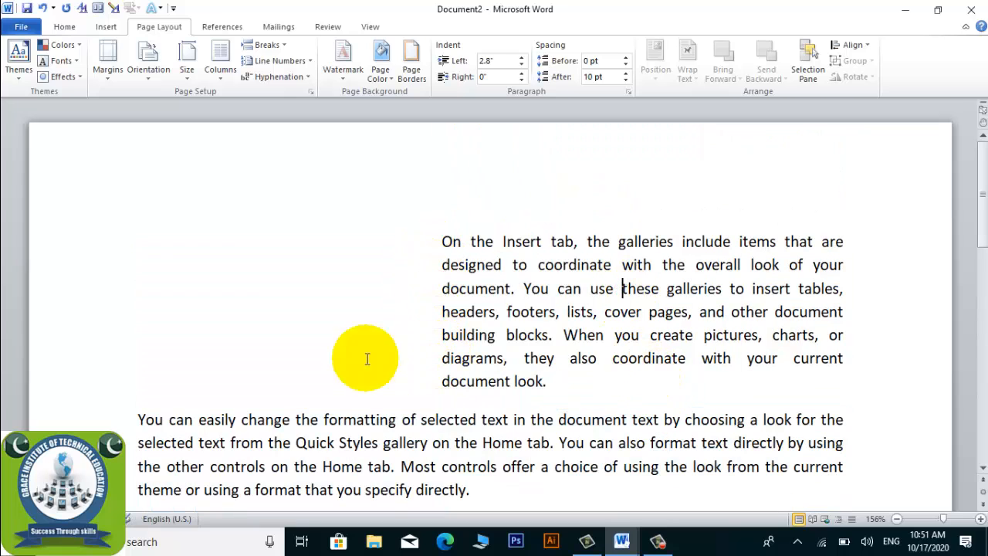
Draw a rectangle about 2.64" wide and 1.37" high in the empty space beside the indented first paragraph
{"action": "left_click", "coordinate": [105, 26]}
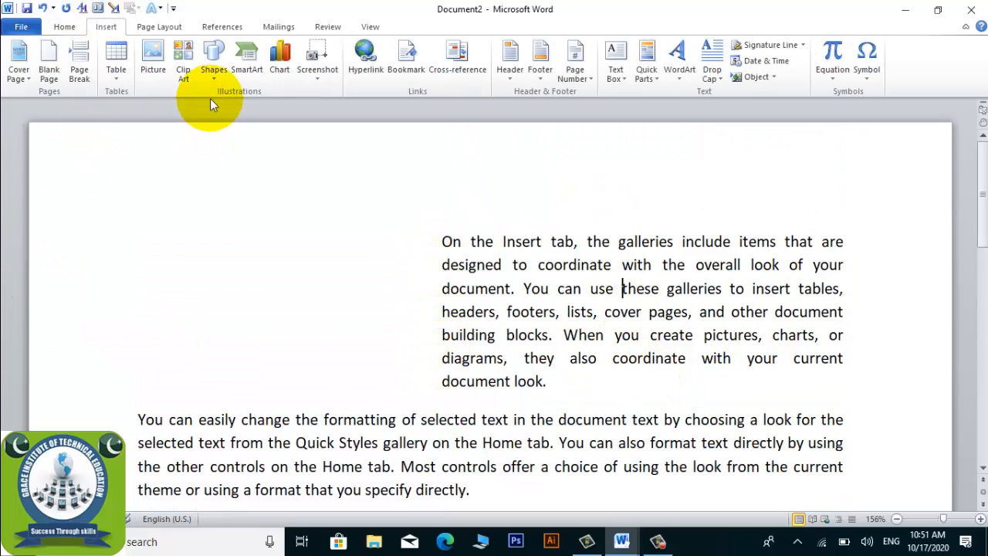
{"action": "left_click", "coordinate": [214, 69]}
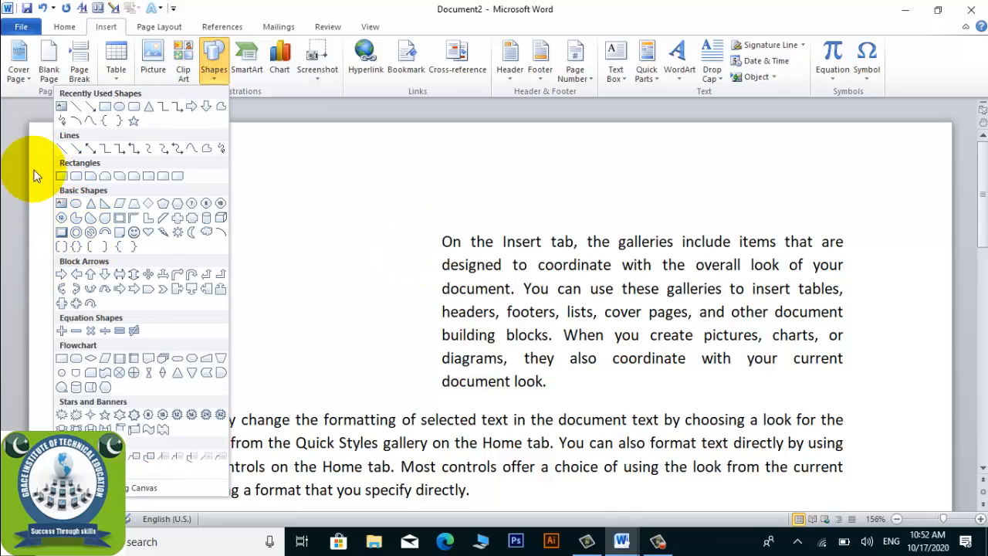
{"action": "left_click", "coordinate": [64, 178]}
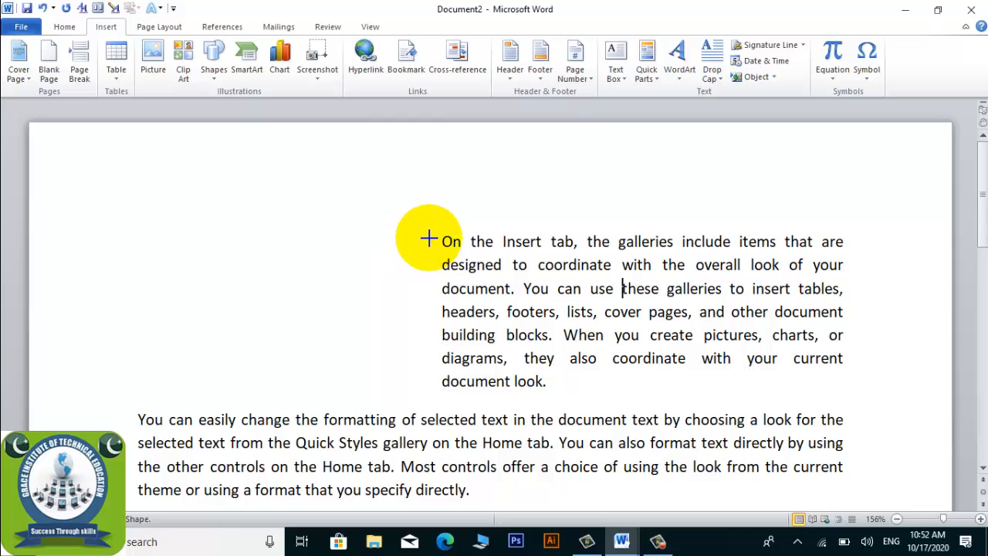
{"action": "mouse_move", "coordinate": [428, 238]}
{"action": "left_mouse_down"}
{"action": "mouse_move", "coordinate": [368, 298]}
{"action": "mouse_move", "coordinate": [214, 360]}
{"action": "mouse_move", "coordinate": [189, 387]}
{"action": "mouse_move", "coordinate": [141, 386]}
{"action": "left_mouse_up"}
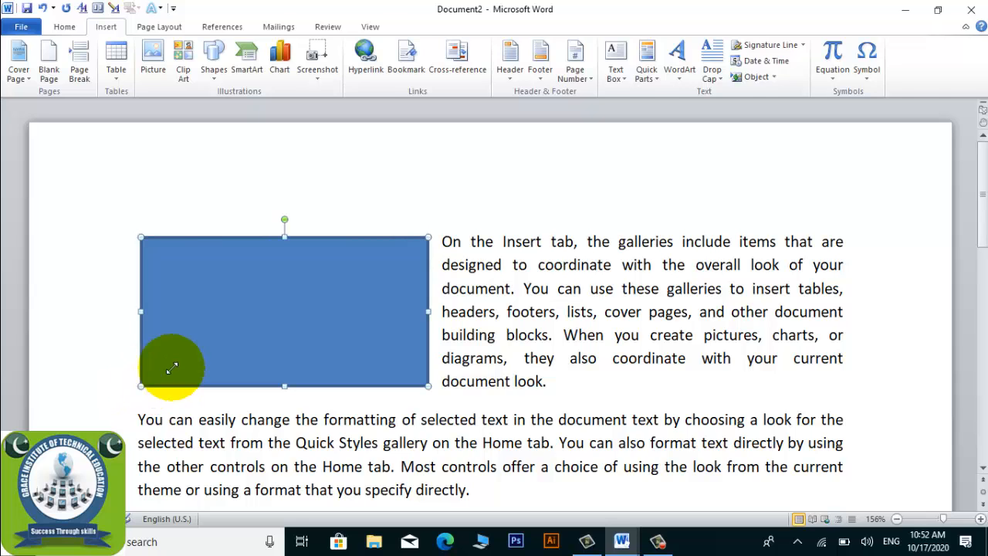
Enable text entry in the rectangle and insert the picture "lec 4" inside it
{"action": "right_click", "coordinate": [297, 274]}
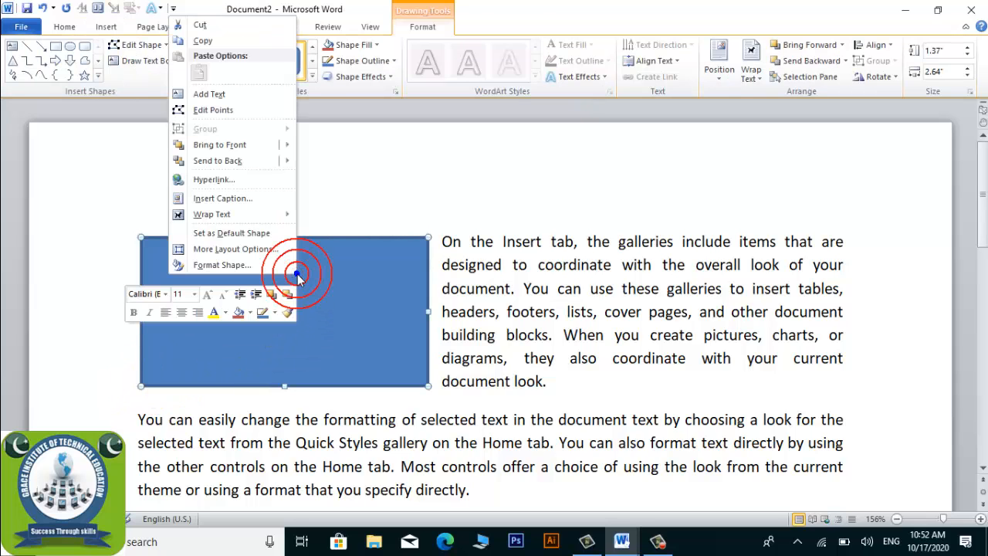
{"action": "left_click", "coordinate": [196, 92]}
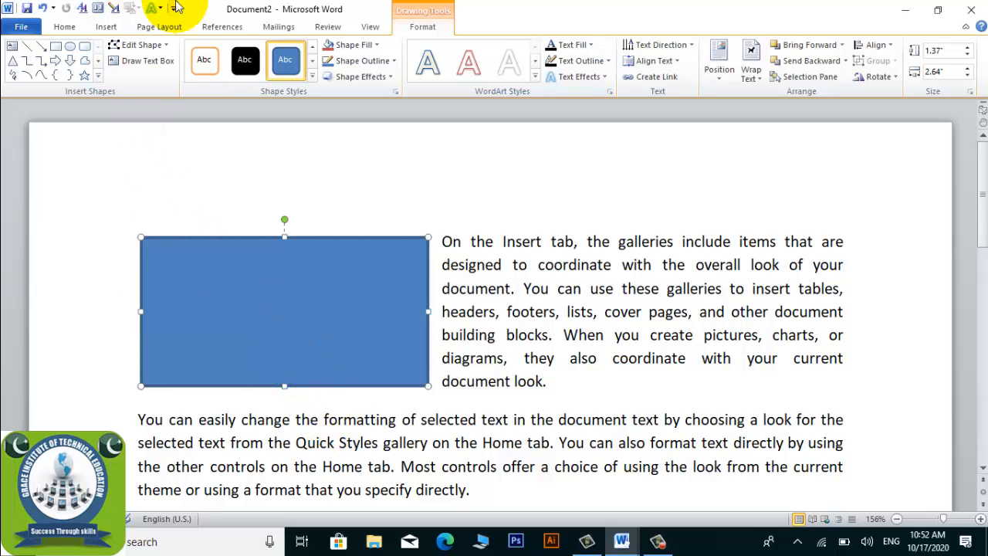
{"action": "left_click", "coordinate": [107, 26]}
{"action": "left_click", "coordinate": [154, 56]}
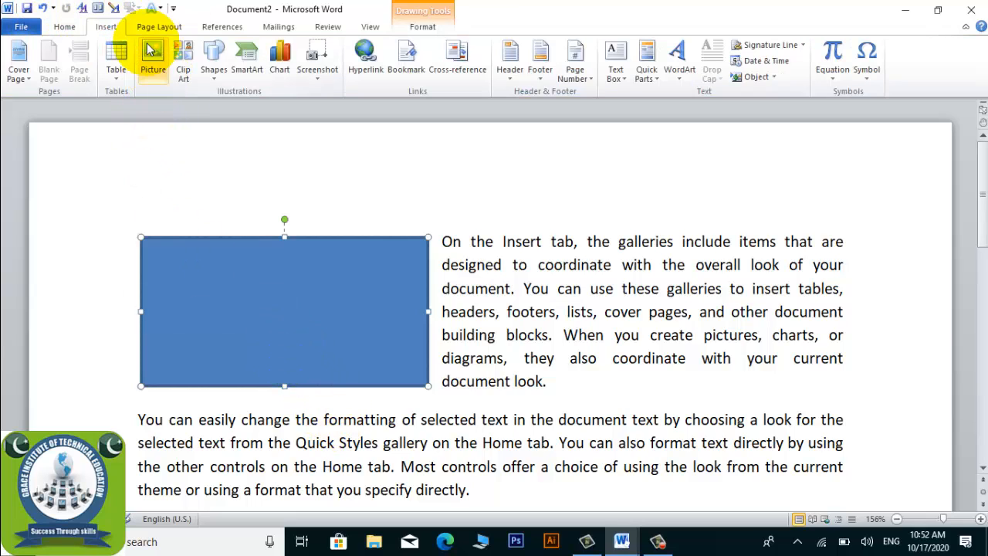
{"action": "left_click", "coordinate": [202, 294]}
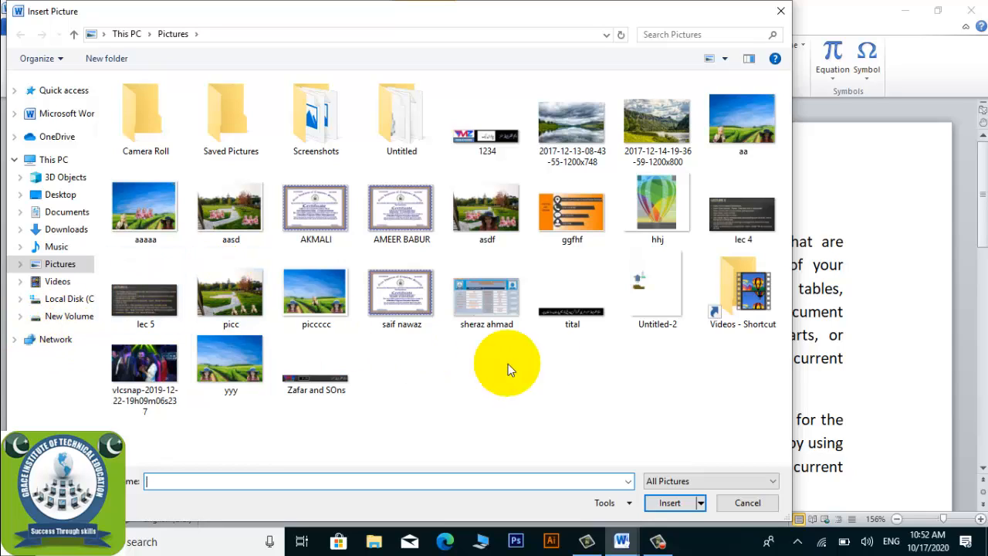
{"action": "double_click", "coordinate": [745, 210]}
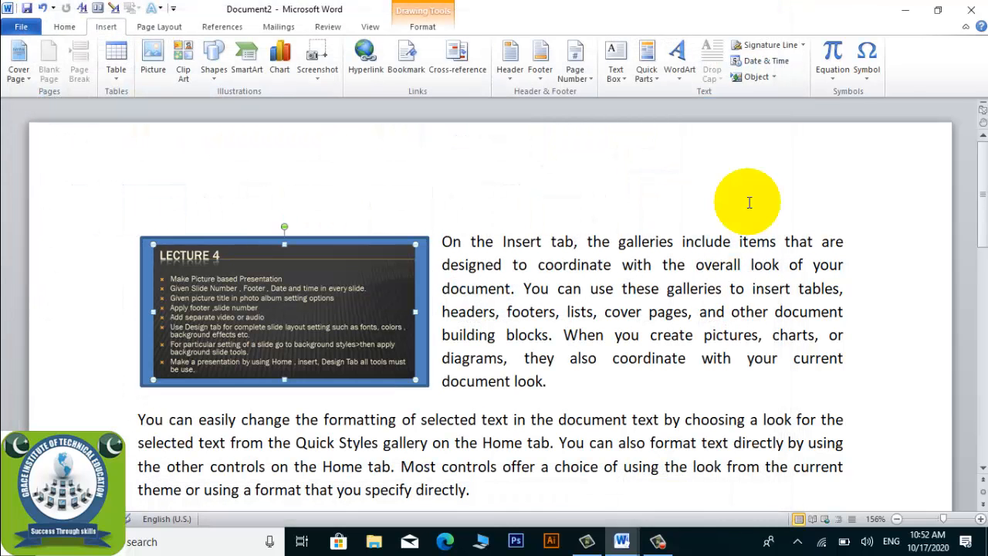
{"action": "left_click", "coordinate": [699, 334]}
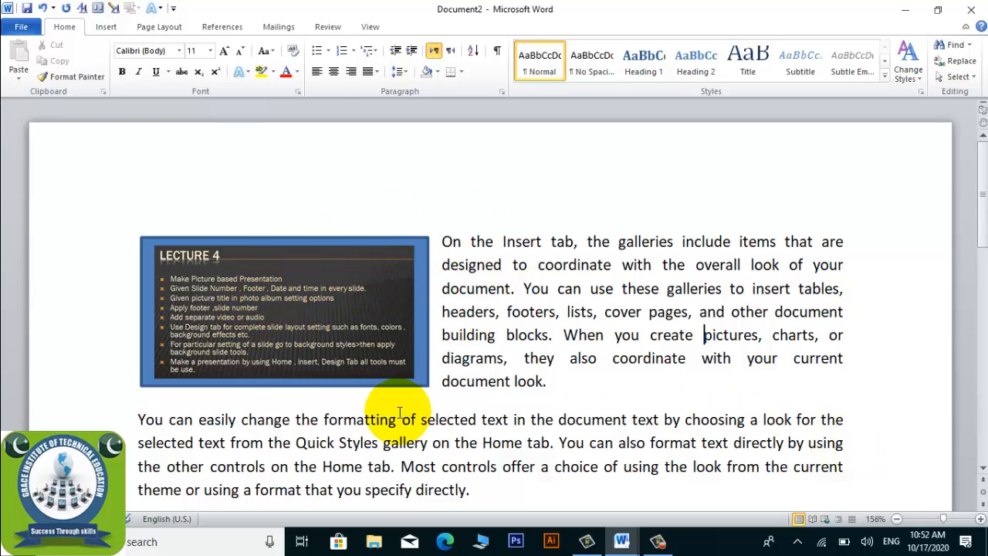
Increase the right indent of the third paragraph, beginning "To change the overall look", to 2"
{"action": "scroll", "coordinate": [432, 271], "scroll_direction": "down", "scroll_amount": 2}
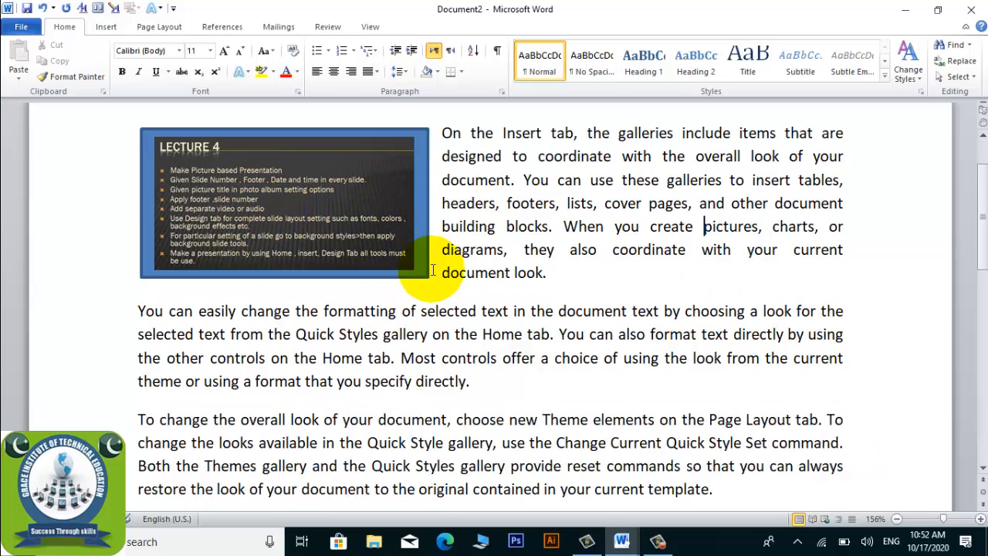
{"action": "left_click", "coordinate": [562, 334]}
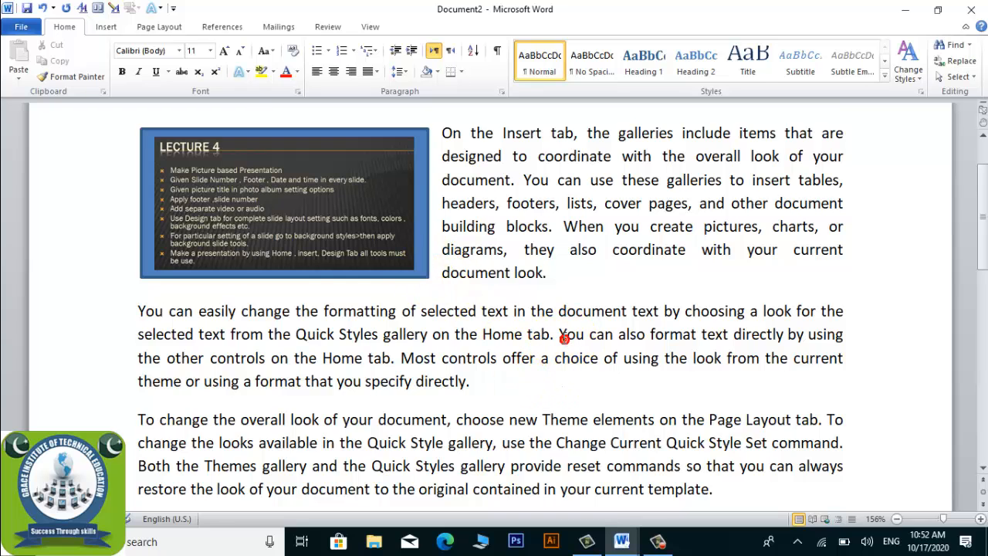
{"action": "scroll", "coordinate": [405, 293], "scroll_direction": "down", "scroll_amount": 3}
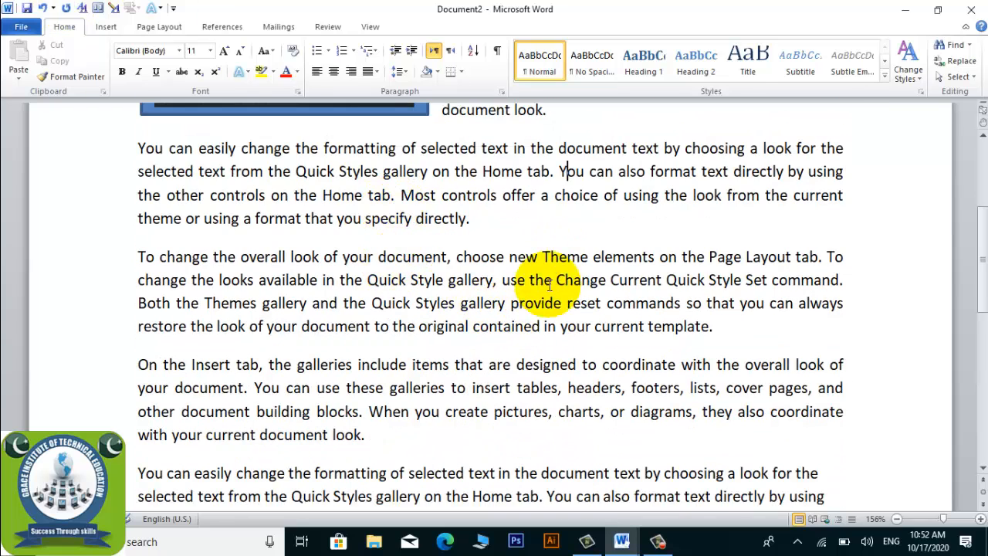
{"action": "scroll", "coordinate": [541, 282], "scroll_direction": "up", "scroll_amount": 1}
{"action": "left_click", "coordinate": [569, 358]}
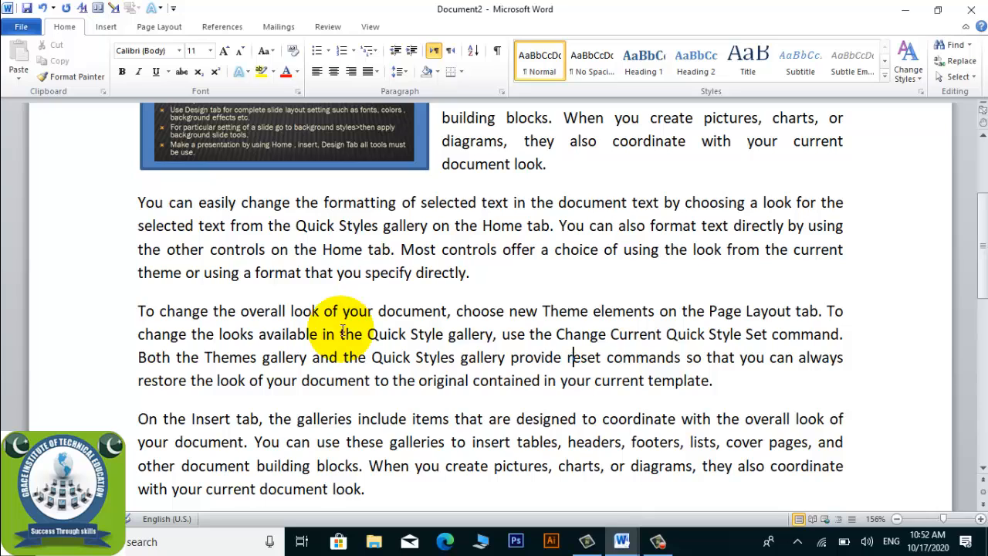
{"action": "left_click", "coordinate": [106, 26]}
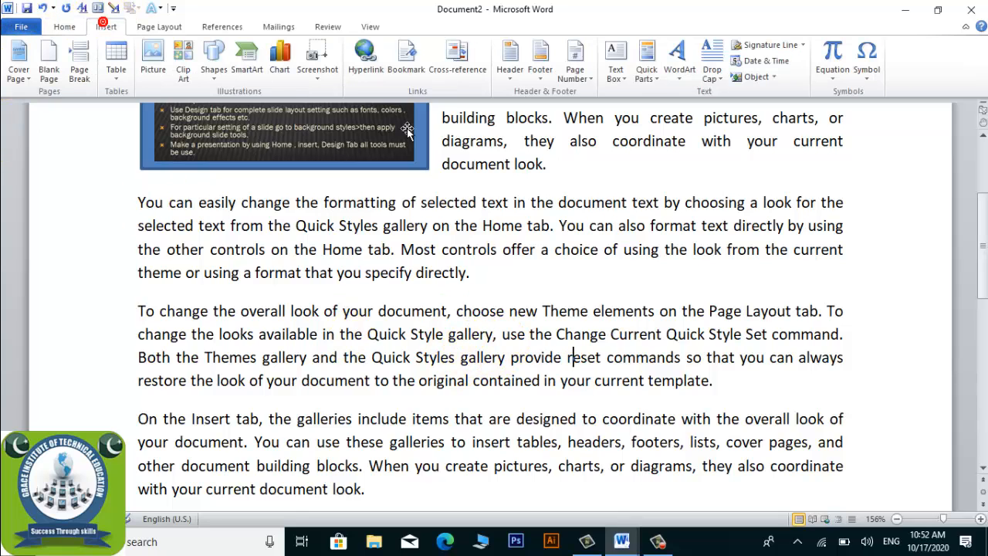
{"action": "left_click", "coordinate": [157, 28]}
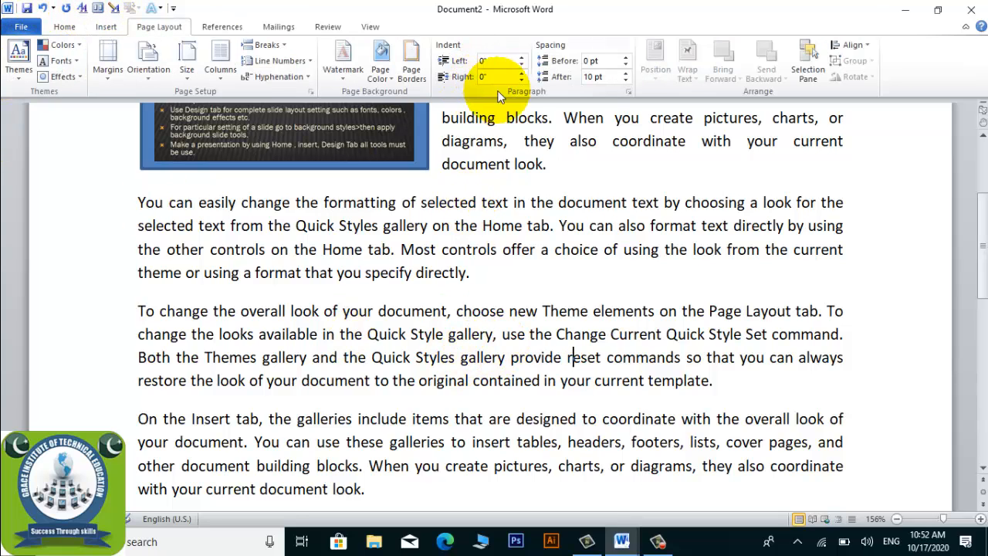
{"action": "left_click", "coordinate": [521, 74]}
{"action": "left_click", "coordinate": [522, 73]}
{"action": "left_click", "coordinate": [522, 74]}
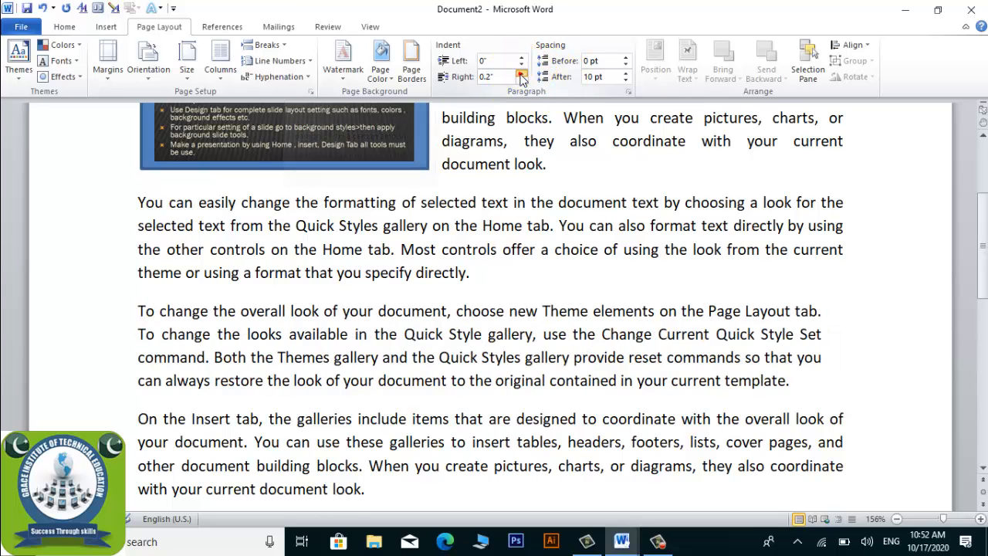
{"action": "left_click", "coordinate": [522, 73]}
{"action": "left_click", "coordinate": [522, 74]}
{"action": "left_click", "coordinate": [522, 74]}
{"action": "left_click", "coordinate": [522, 74]}
{"action": "left_click", "coordinate": [522, 75]}
{"action": "left_click", "coordinate": [522, 74]}
{"action": "left_click", "coordinate": [522, 75]}
{"action": "left_click", "coordinate": [522, 75]}
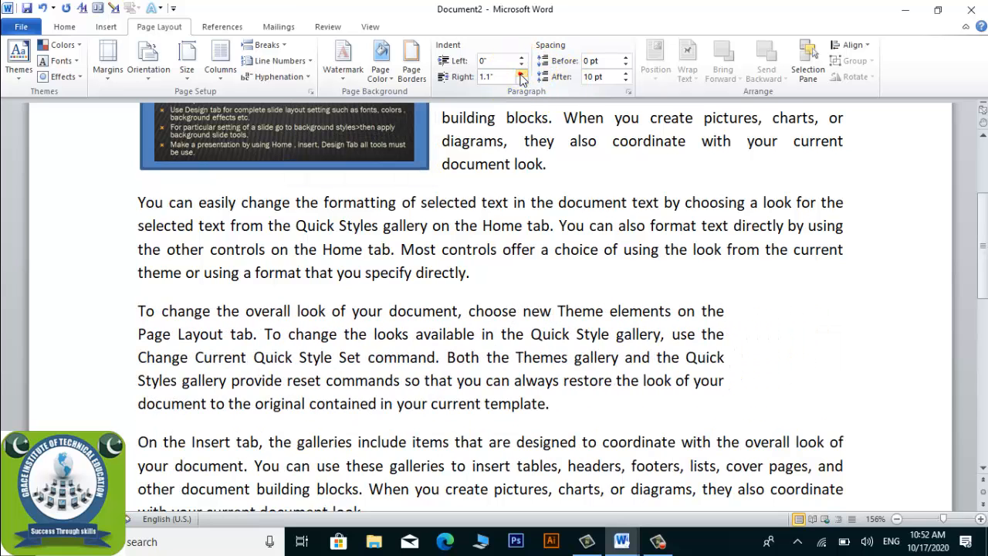
{"action": "left_click", "coordinate": [522, 75]}
{"action": "left_click", "coordinate": [522, 75]}
{"action": "left_click", "coordinate": [522, 75]}
{"action": "left_click", "coordinate": [522, 75]}
{"action": "left_click", "coordinate": [522, 75]}
{"action": "left_click", "coordinate": [522, 75]}
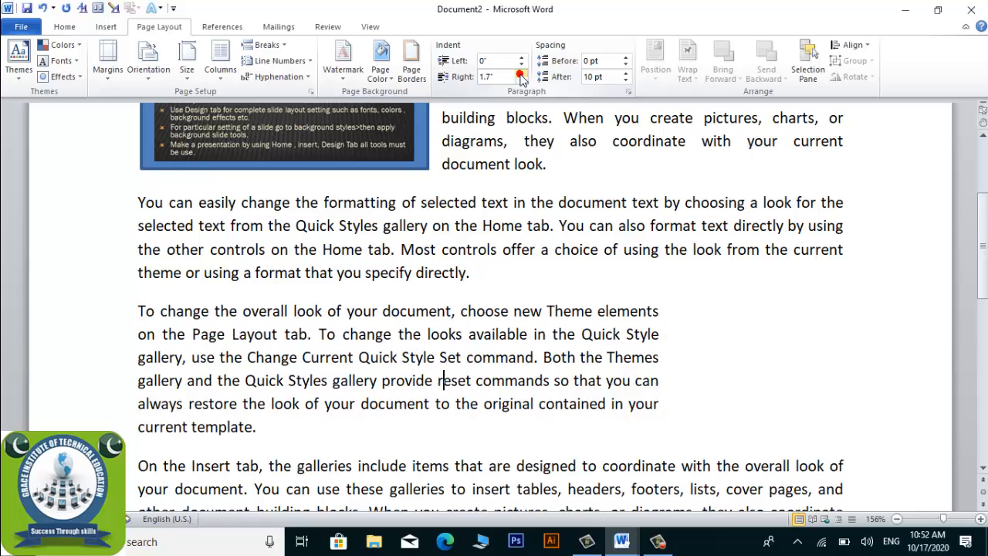
{"action": "left_click", "coordinate": [522, 75]}
{"action": "left_click", "coordinate": [522, 75]}
{"action": "left_click", "coordinate": [522, 75]}
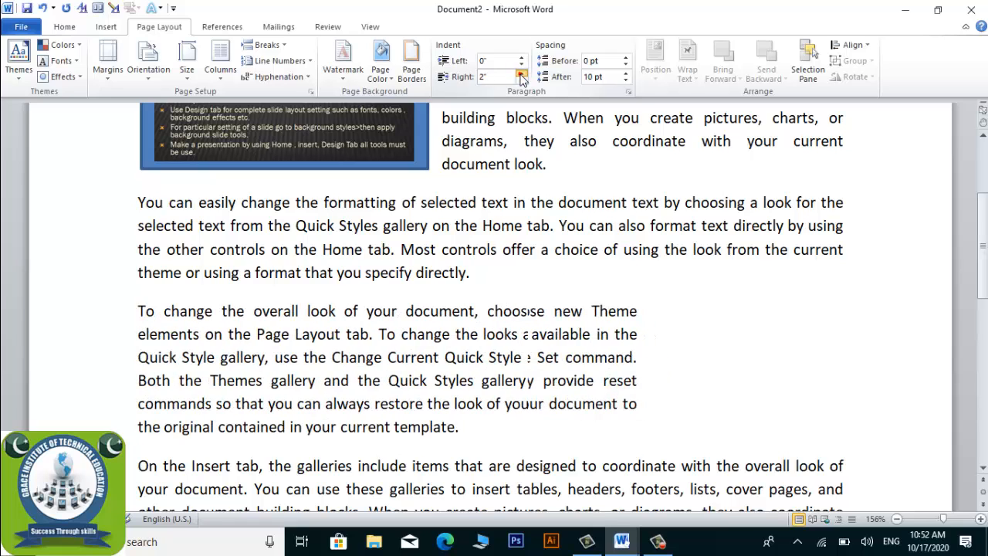
{"action": "left_click", "coordinate": [710, 357]}
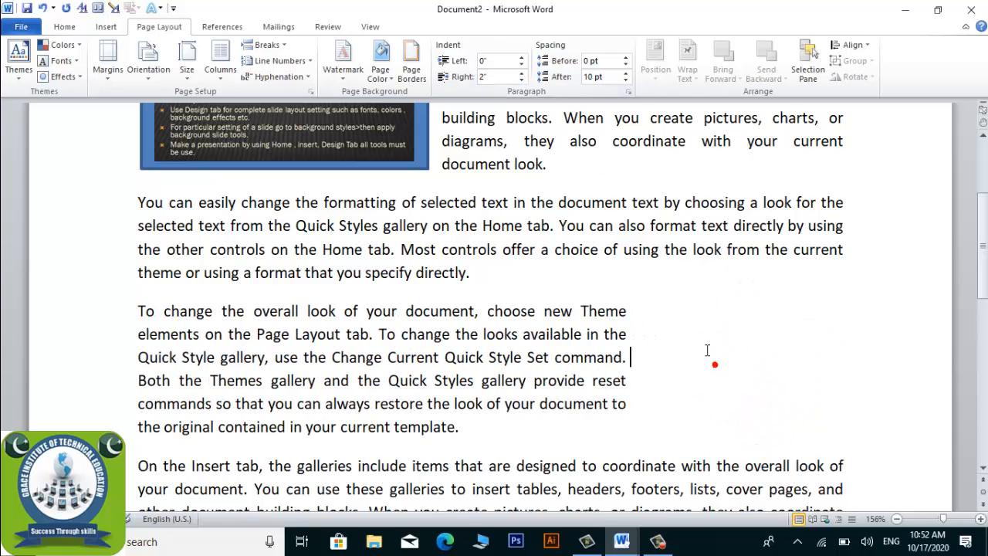
Draw a rectangle about 1.82" wide and 1.08" high in the empty space beside the third paragraph
{"action": "scroll", "coordinate": [710, 359], "scroll_direction": "up", "scroll_amount": 1}
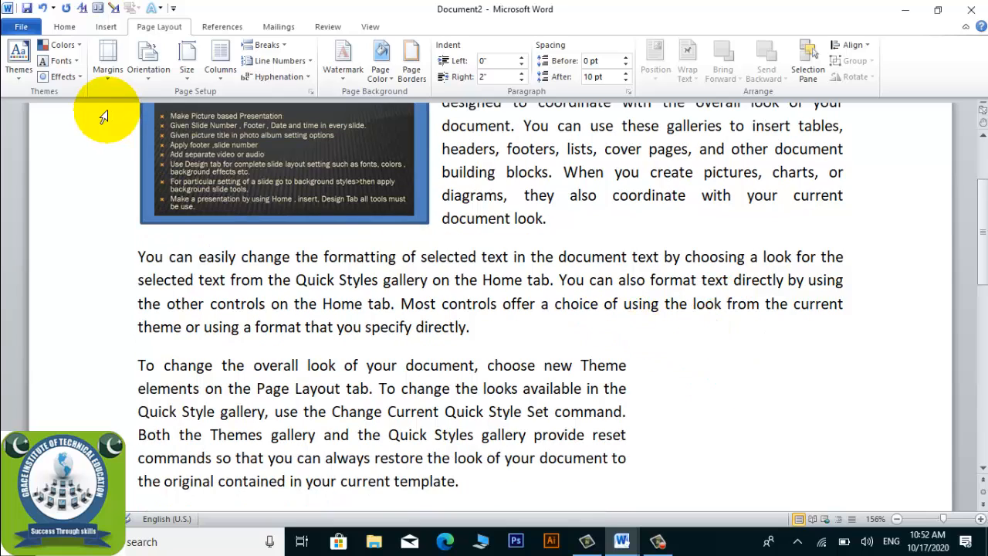
{"action": "left_click", "coordinate": [108, 28]}
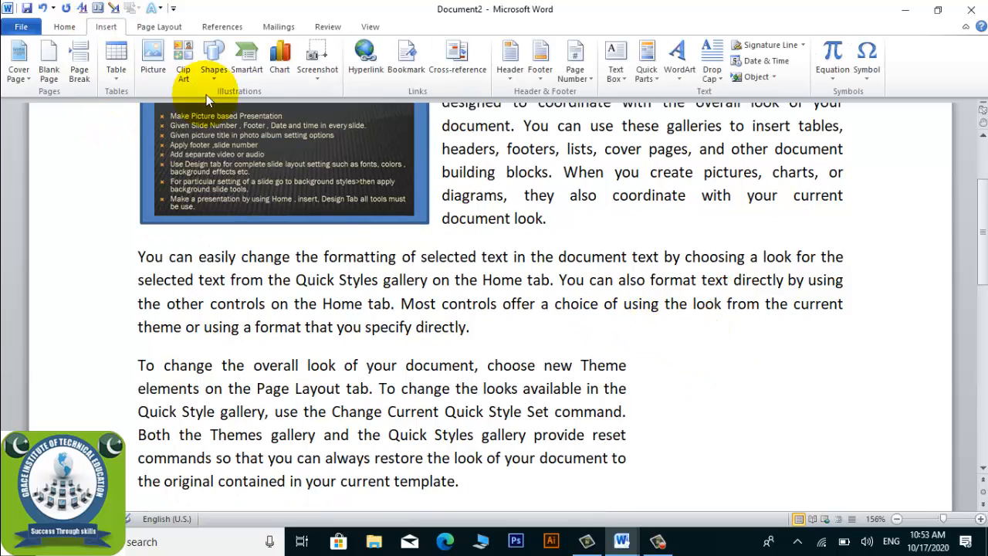
{"action": "left_click", "coordinate": [215, 68]}
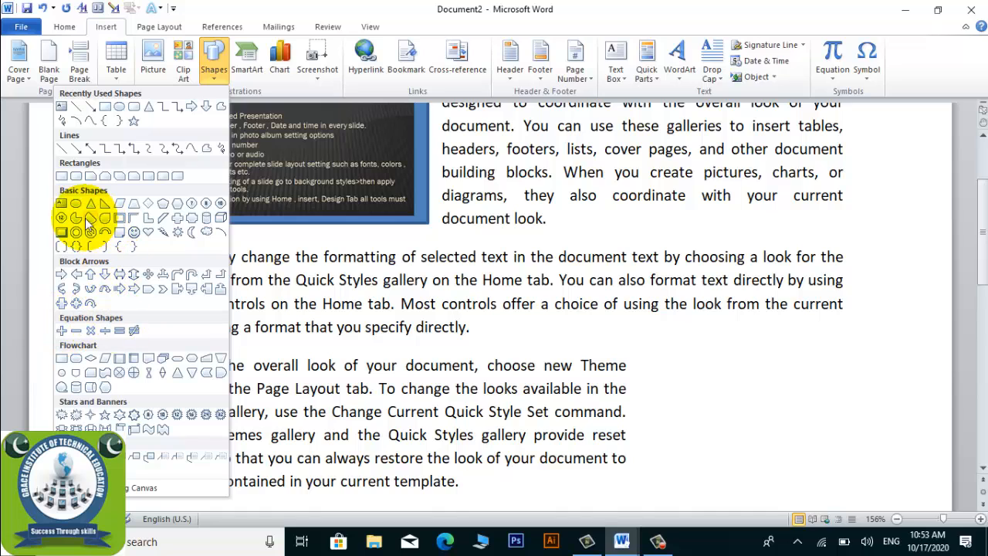
{"action": "left_click", "coordinate": [67, 176]}
{"action": "scroll", "coordinate": [673, 389], "scroll_direction": "down", "scroll_amount": 1}
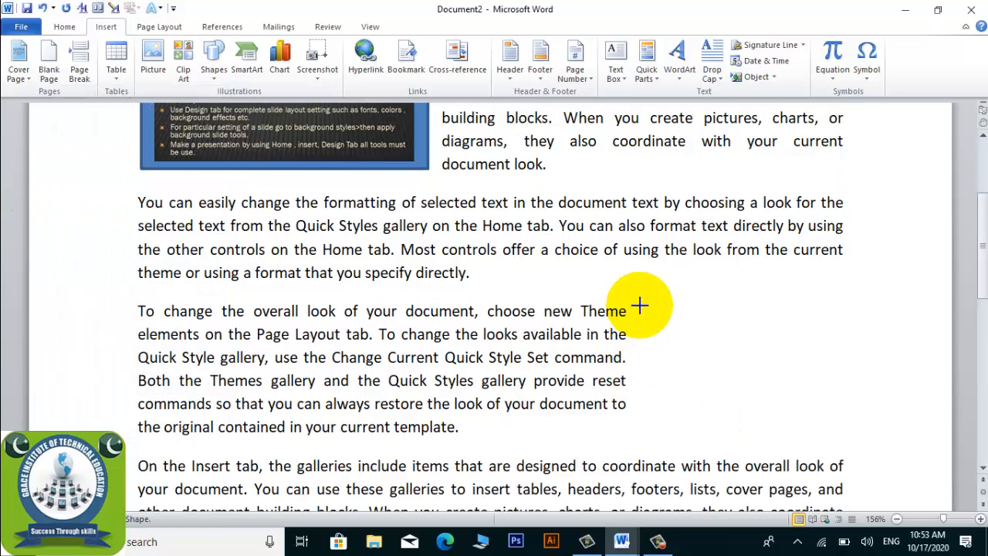
{"action": "mouse_move", "coordinate": [640, 308]}
{"action": "left_mouse_down"}
{"action": "mouse_move", "coordinate": [780, 404]}
{"action": "mouse_move", "coordinate": [874, 419]}
{"action": "mouse_move", "coordinate": [859, 434]}
{"action": "mouse_move", "coordinate": [839, 426]}
{"action": "left_mouse_up"}
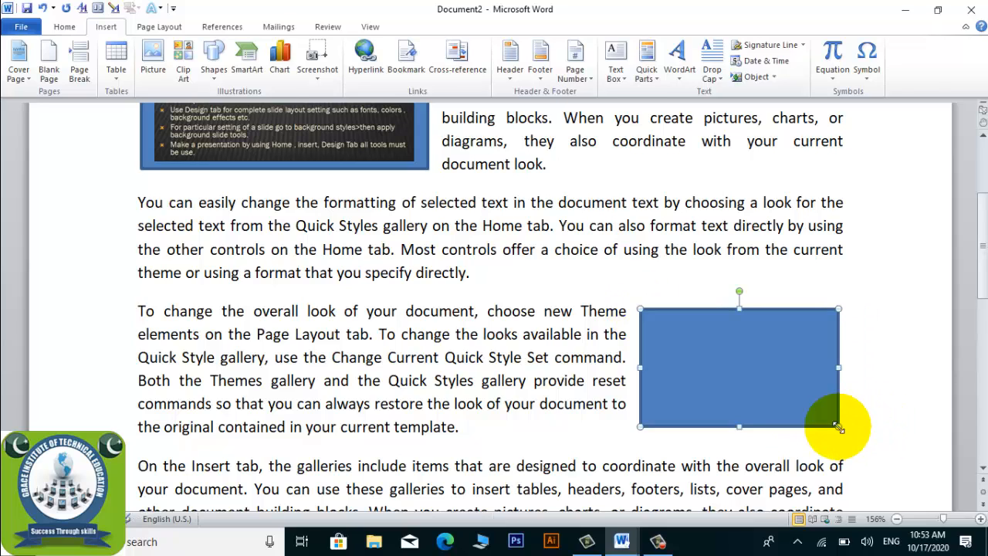
Enable text entry in the new rectangle, insert the picture "lec 5" inside it, and zoom the document out to 80%
{"action": "right_click", "coordinate": [712, 343]}
{"action": "left_click", "coordinate": [607, 165]}
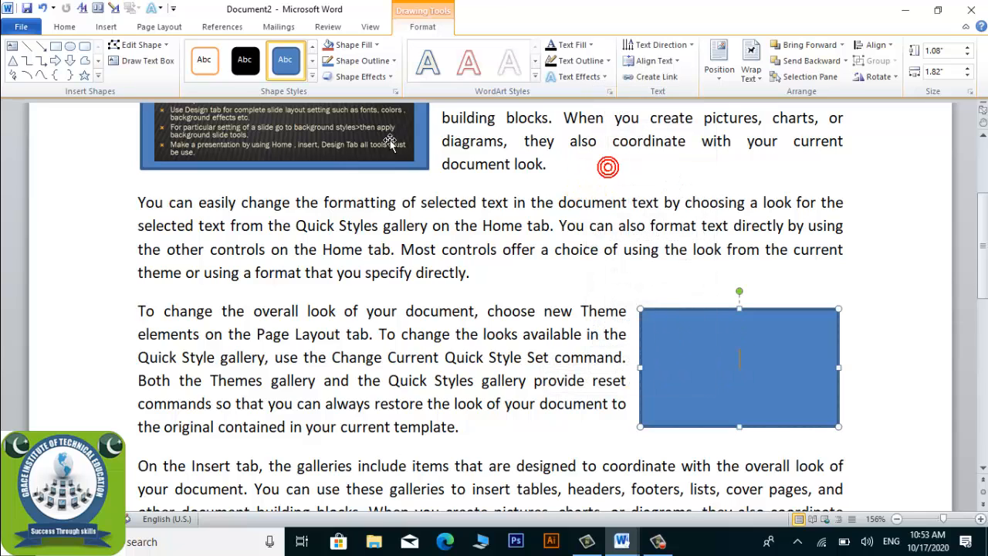
{"action": "left_click", "coordinate": [105, 26]}
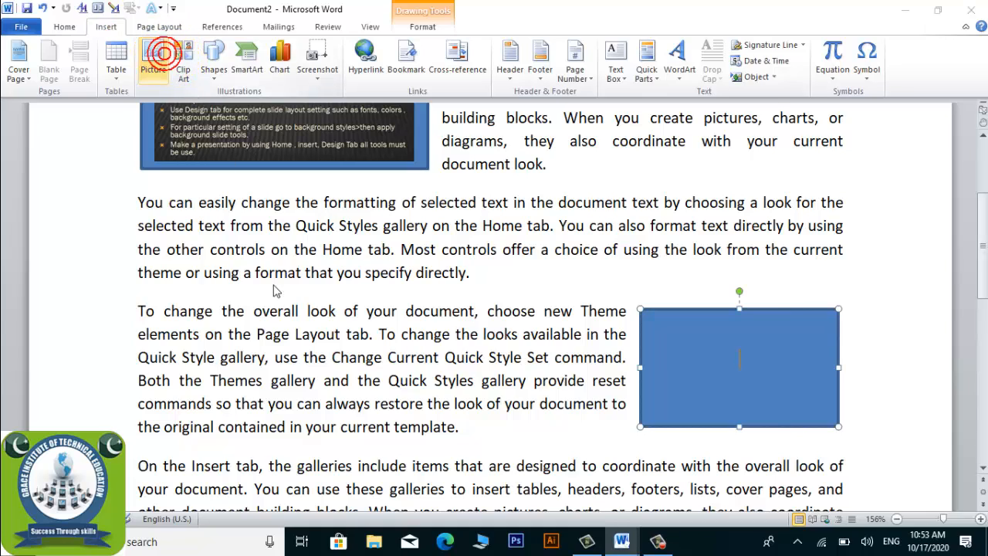
{"action": "left_click", "coordinate": [158, 55]}
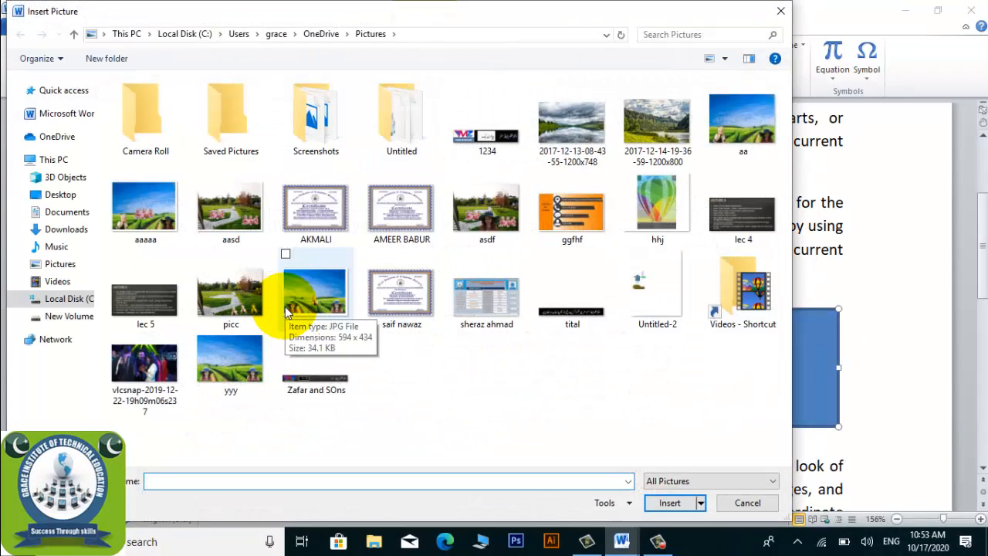
{"action": "double_click", "coordinate": [123, 290]}
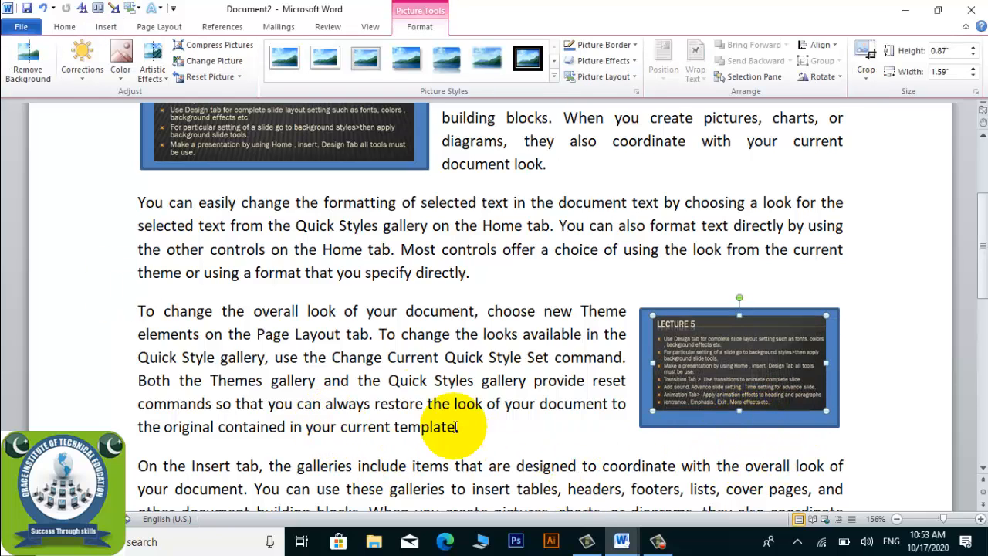
{"action": "left_click", "coordinate": [415, 392]}
{"action": "scroll", "coordinate": [436, 390], "scroll_direction": "up", "scroll_amount": 2}
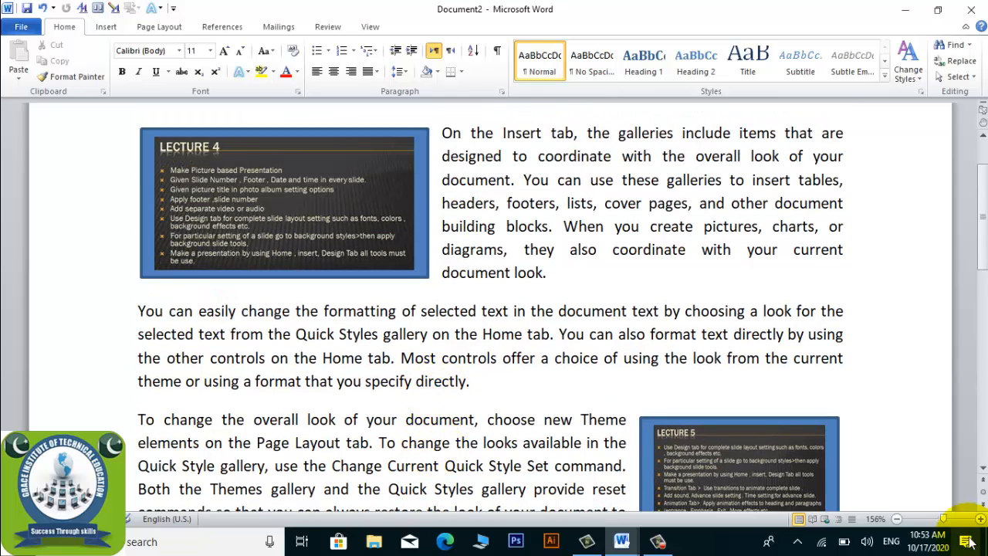
{"action": "left_click_drag", "start_coordinate": [943, 519], "coordinate": [933, 522]}
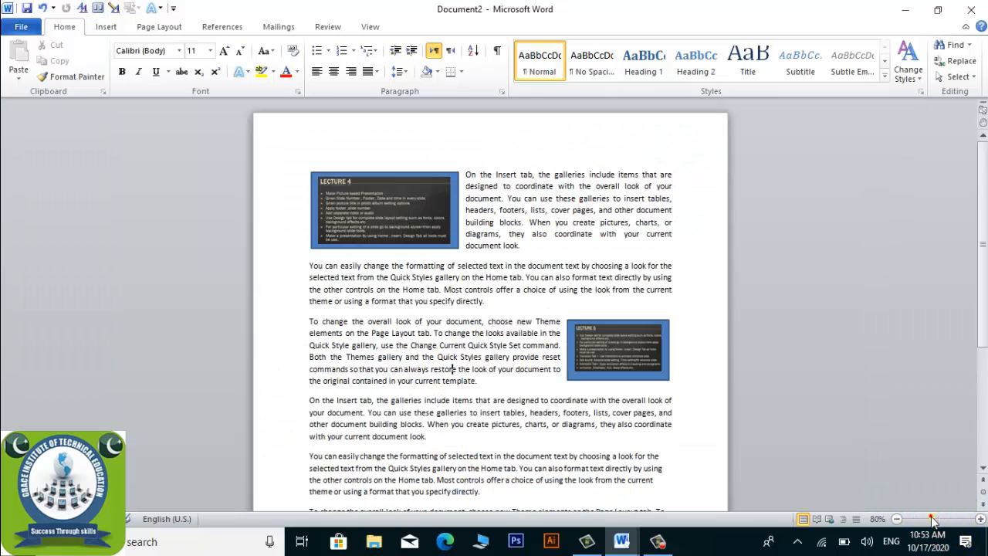
{"action": "left_click", "coordinate": [478, 400]}
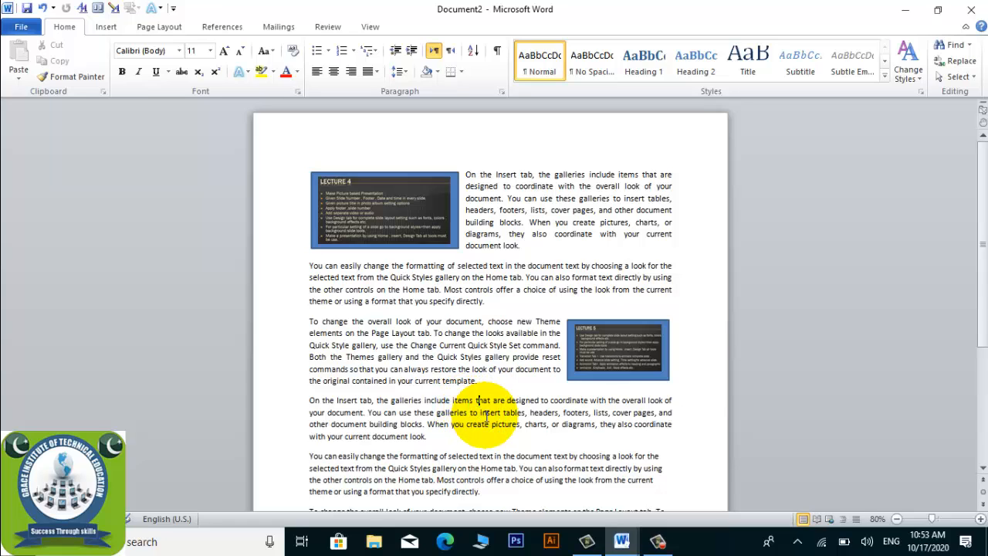
{"action": "left_click", "coordinate": [105, 26]}
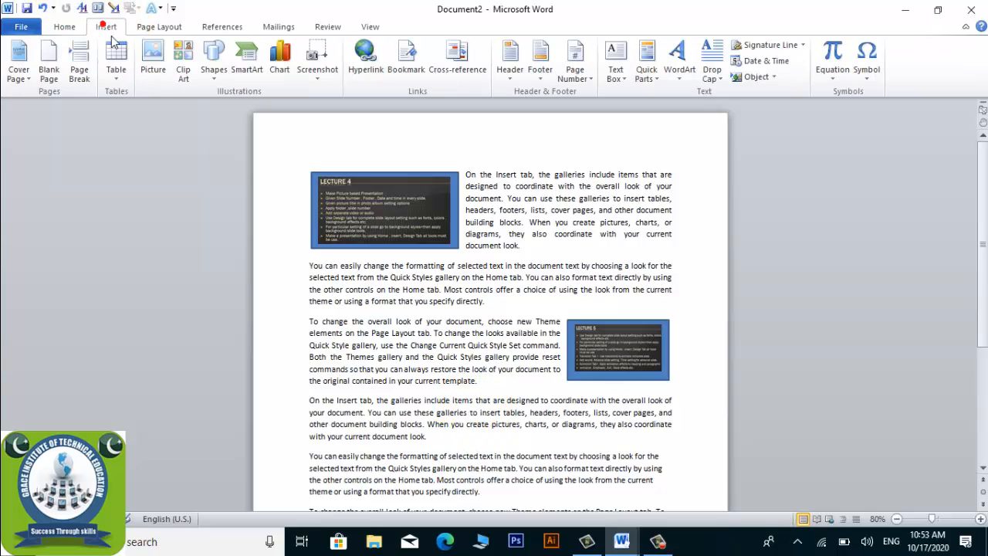
{"action": "left_click", "coordinate": [424, 400]}
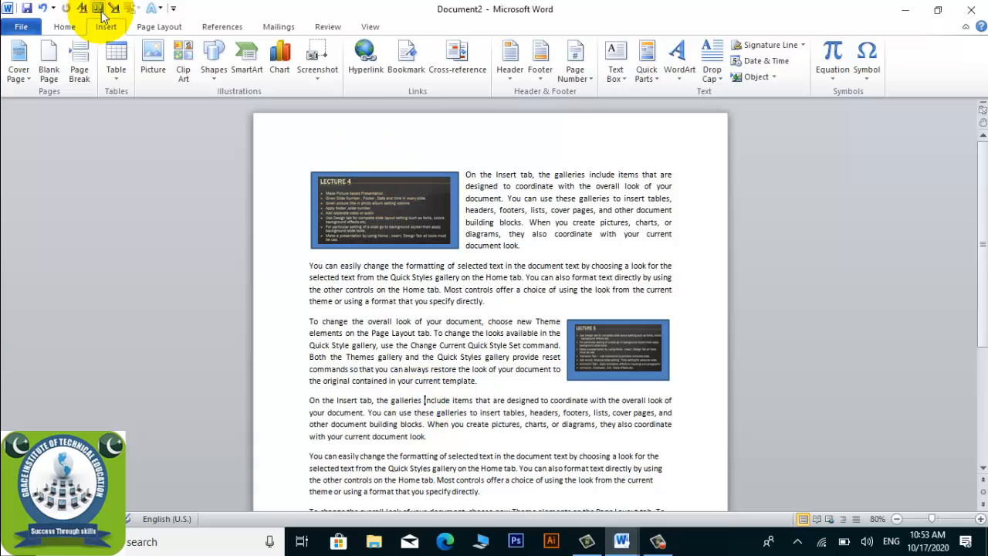
{"action": "left_click", "coordinate": [157, 26]}
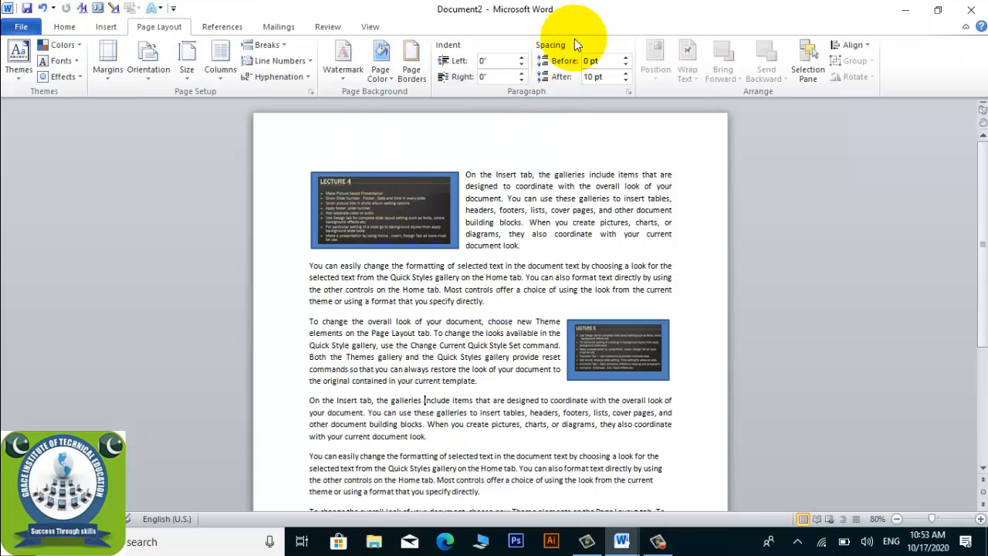
Justify the last three paragraphs of the document
{"action": "scroll", "coordinate": [494, 278], "scroll_direction": "down", "scroll_amount": 3}
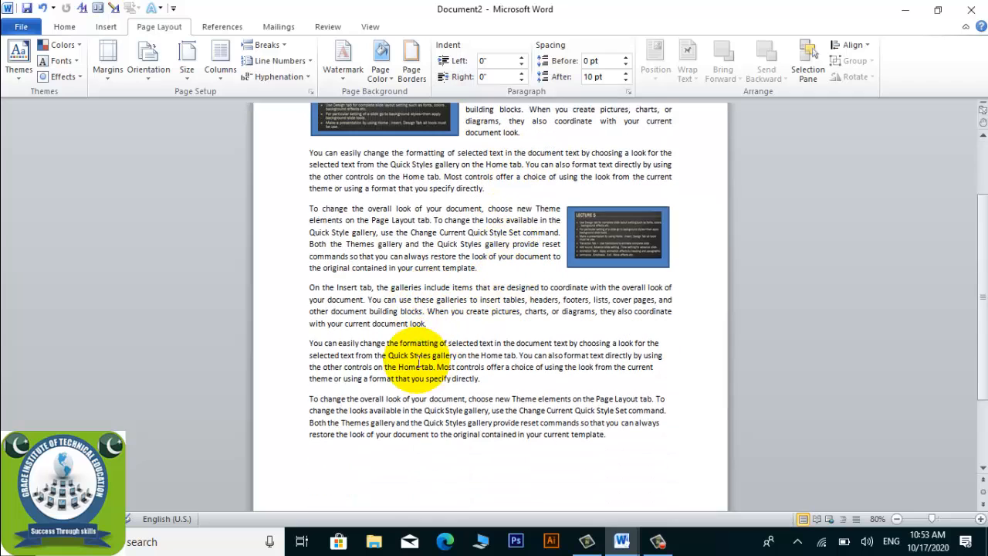
{"action": "left_click", "coordinate": [558, 458]}
{"action": "left_click_drag", "start_coordinate": [558, 458], "coordinate": [309, 287]}
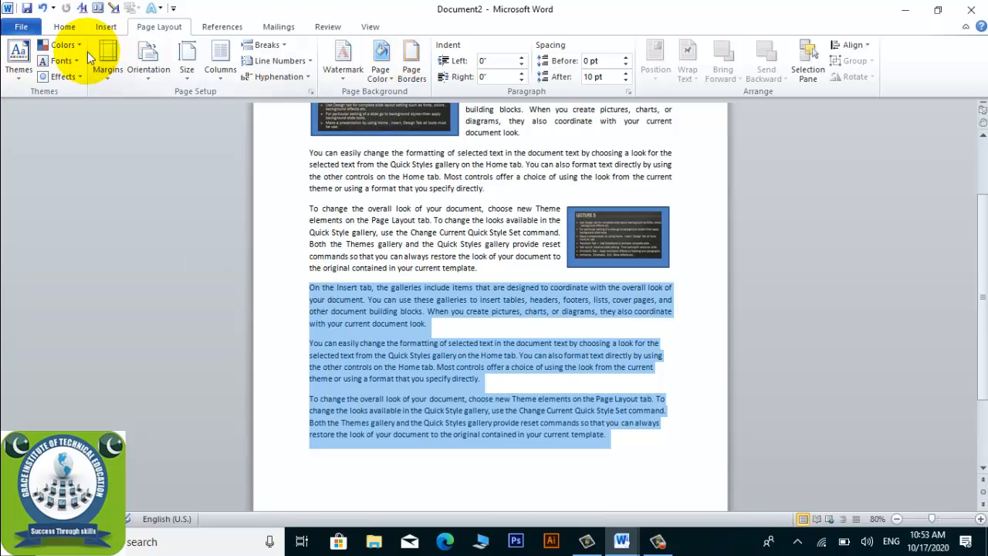
{"action": "left_click", "coordinate": [64, 28]}
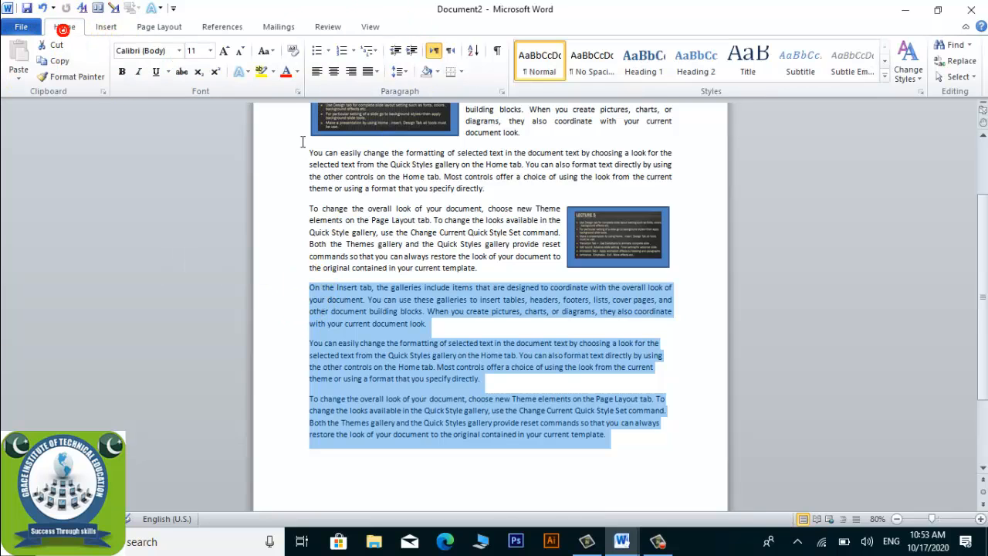
{"action": "left_click", "coordinate": [373, 71]}
{"action": "left_click", "coordinate": [333, 87]}
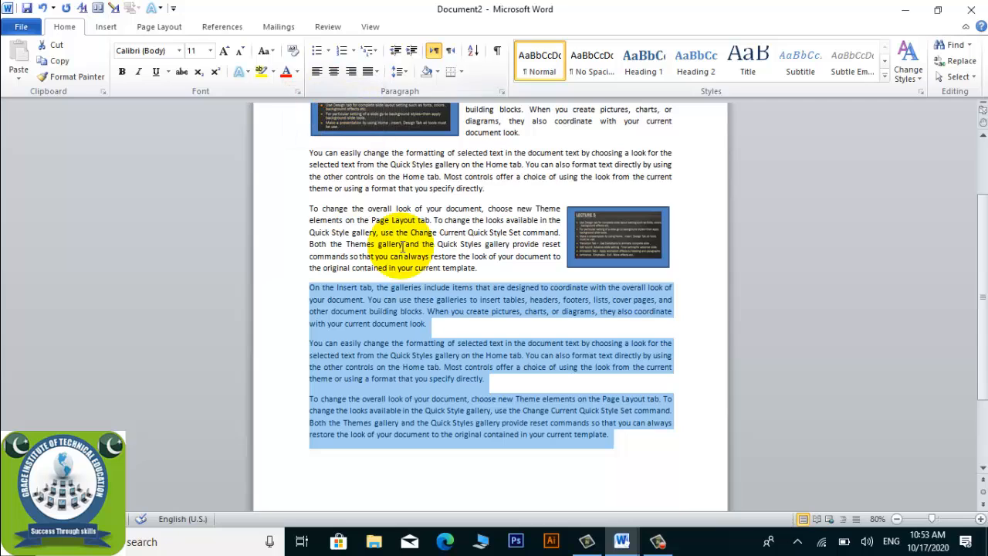
Increase the spacing before the fourth paragraph, beginning "On the Insert tab", to 66 pt
{"action": "left_click", "coordinate": [439, 324]}
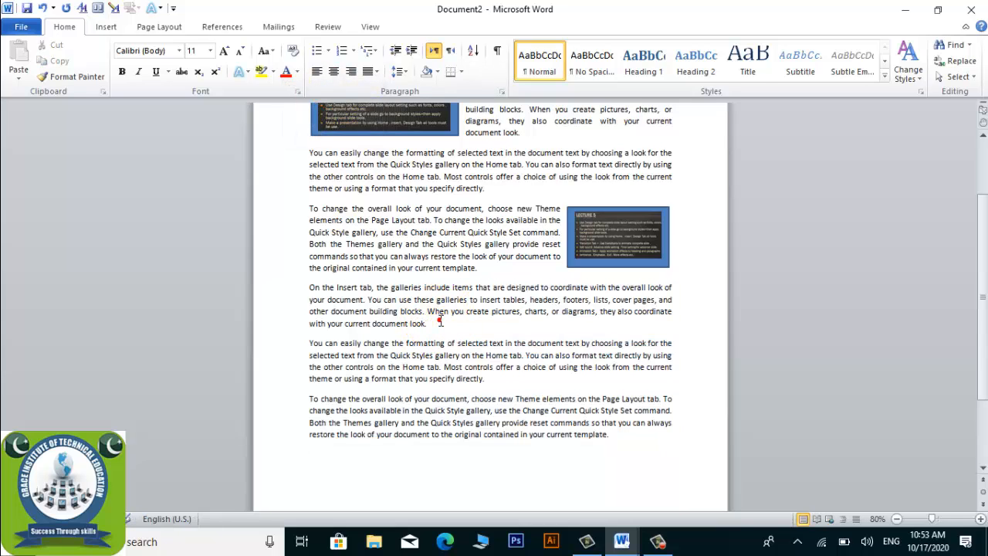
{"action": "left_click", "coordinate": [95, 29]}
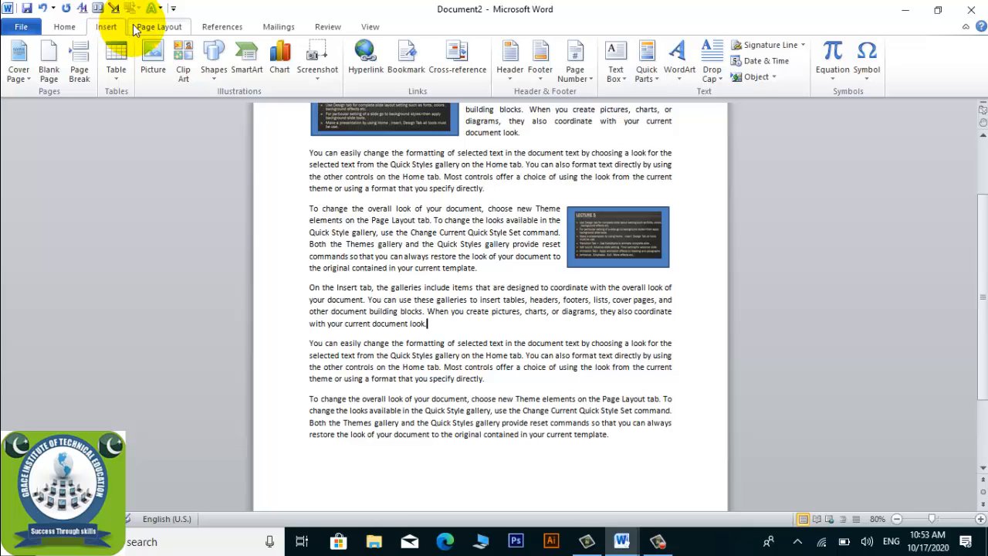
{"action": "left_click", "coordinate": [159, 27]}
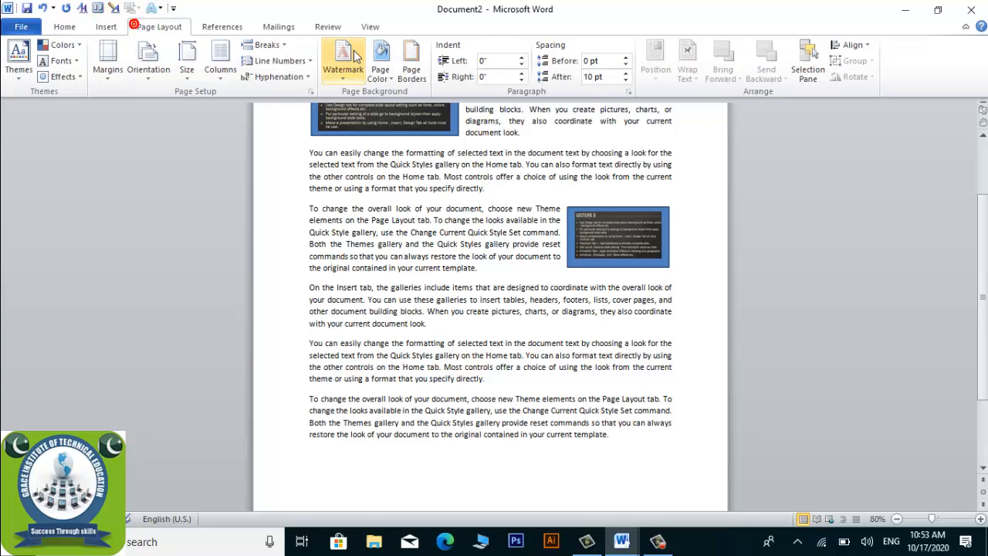
{"action": "left_click", "coordinate": [625, 57]}
{"action": "left_click", "coordinate": [625, 57]}
{"action": "left_click", "coordinate": [626, 57]}
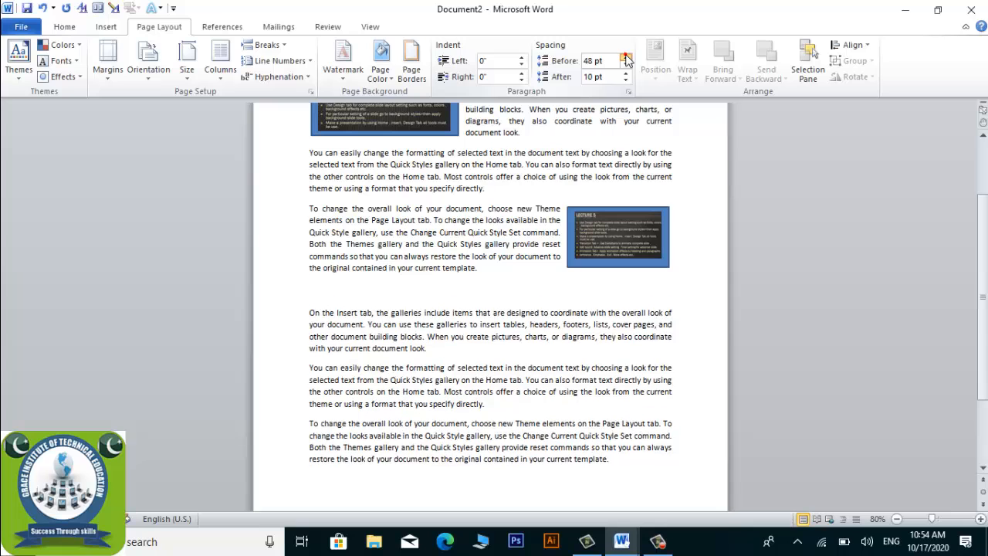
{"action": "left_click", "coordinate": [625, 57]}
{"action": "left_click", "coordinate": [625, 57]}
{"action": "left_click", "coordinate": [625, 57]}
Increase the spacing before the fifth paragraph, beginning "You can easily change", to 66 pt
{"action": "scroll", "coordinate": [479, 282], "scroll_direction": "down", "scroll_amount": 2}
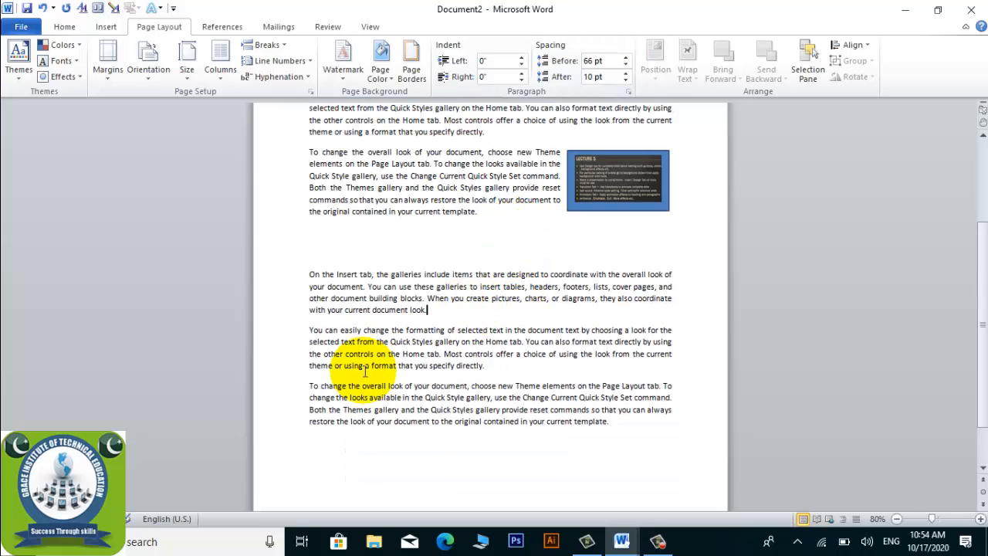
{"action": "left_click", "coordinate": [410, 363]}
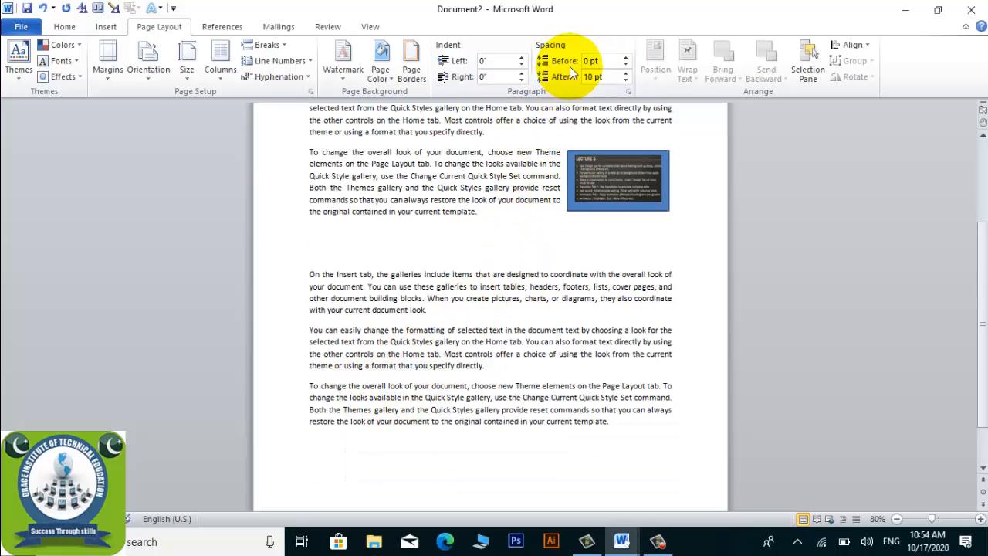
{"action": "left_click", "coordinate": [625, 58]}
{"action": "left_click", "coordinate": [625, 58]}
{"action": "left_click", "coordinate": [626, 58]}
{"action": "left_click", "coordinate": [625, 58]}
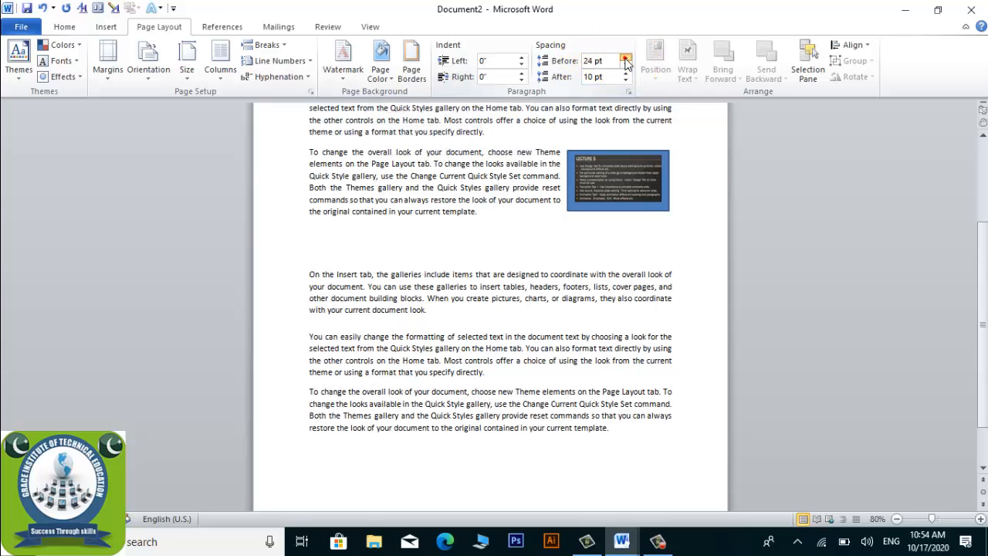
{"action": "left_click", "coordinate": [625, 57]}
{"action": "left_click", "coordinate": [626, 57]}
{"action": "left_click", "coordinate": [625, 57]}
{"action": "left_click", "coordinate": [626, 57]}
{"action": "left_click", "coordinate": [625, 57]}
{"action": "left_click", "coordinate": [626, 57]}
{"action": "left_click", "coordinate": [625, 57]}
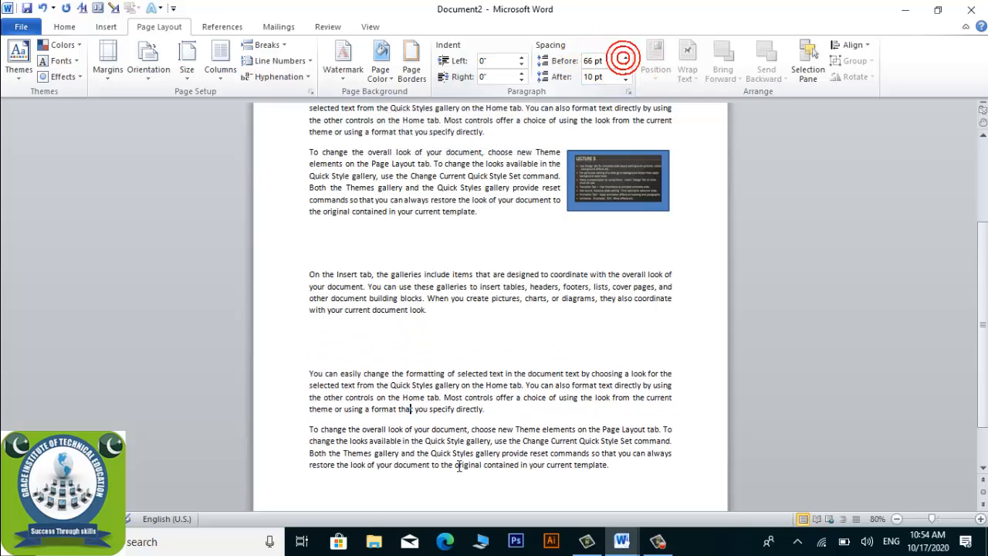
{"action": "triple_click", "coordinate": [377, 263]}
{"action": "left_click", "coordinate": [357, 239]}
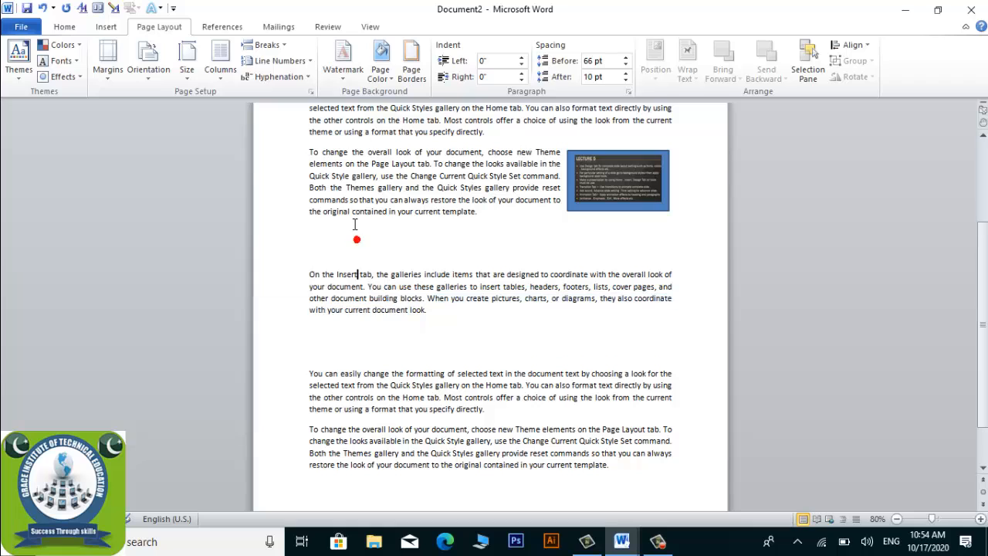
{"action": "left_click", "coordinate": [333, 224]}
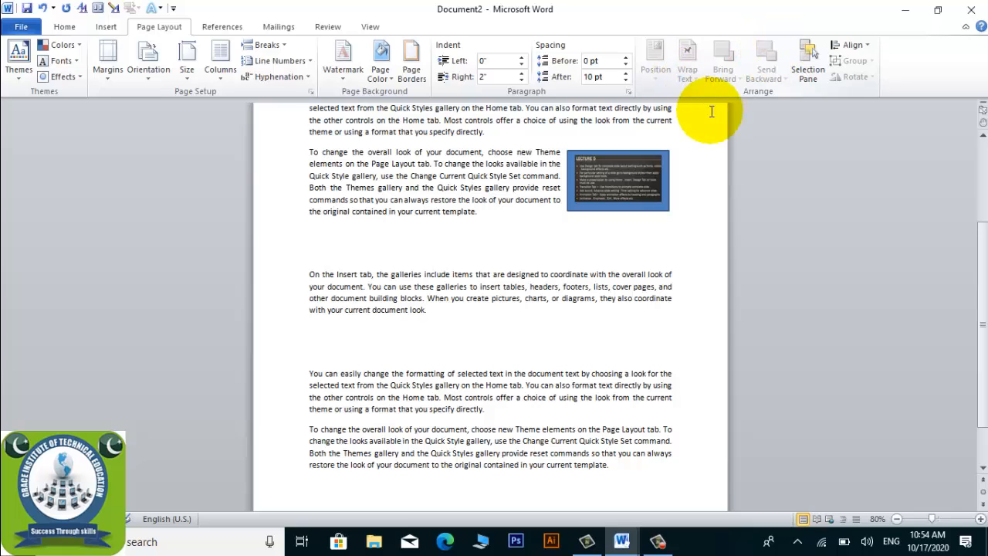
{"action": "mouse_move", "coordinate": [726, 102]}
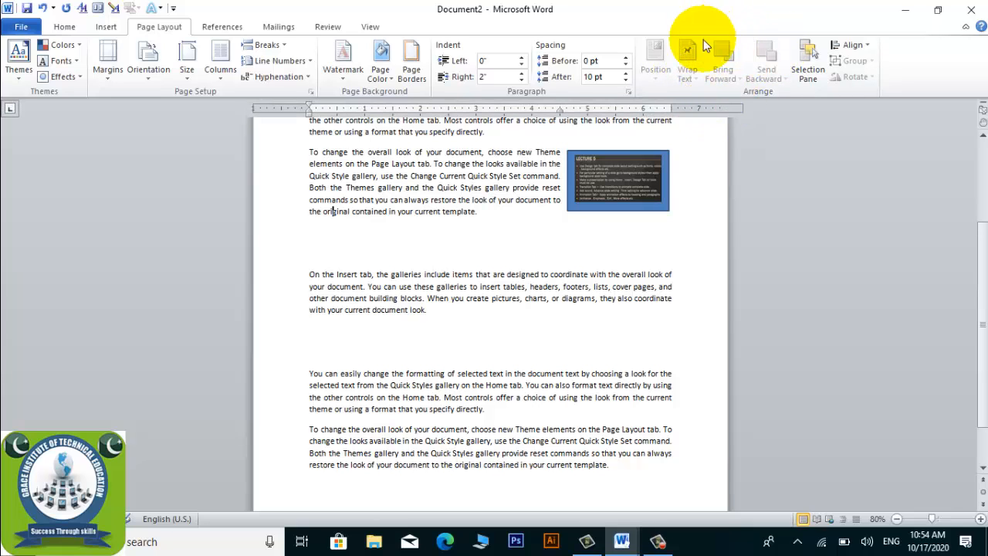
Insert a table of contents in the Manual Table style within the word "include" in the fourth paragraph
{"action": "left_click", "coordinate": [435, 279]}
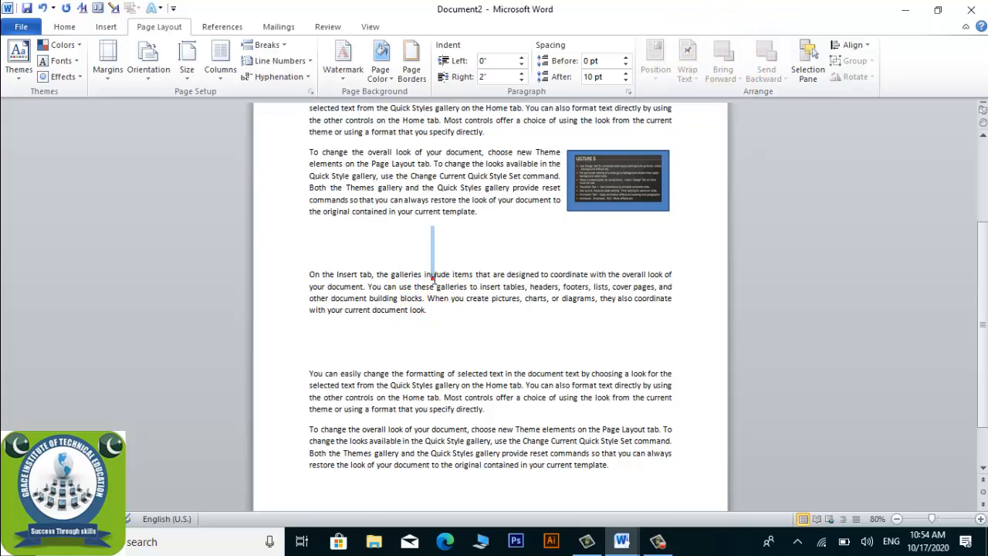
{"action": "left_click", "coordinate": [214, 26]}
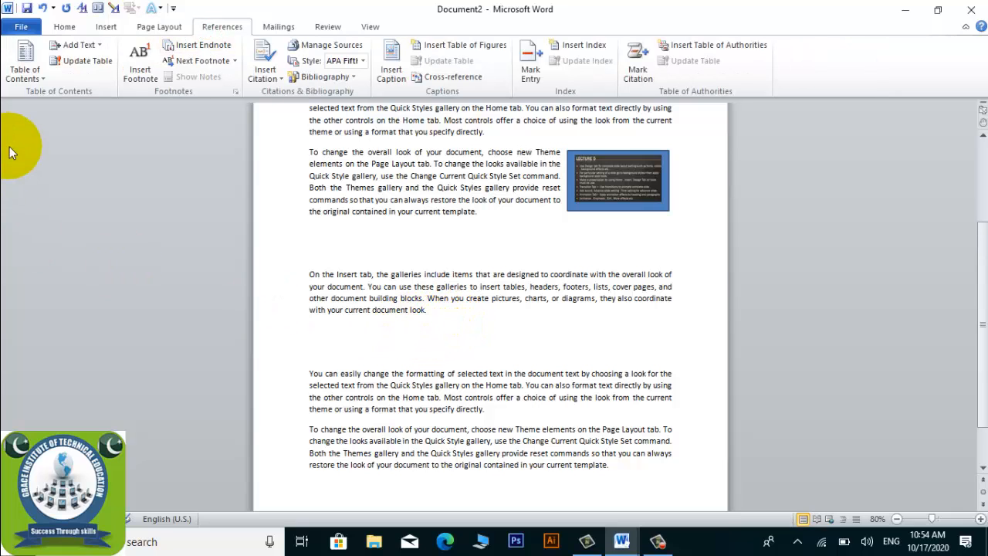
{"action": "scroll", "coordinate": [507, 335], "scroll_direction": "up", "scroll_amount": 5}
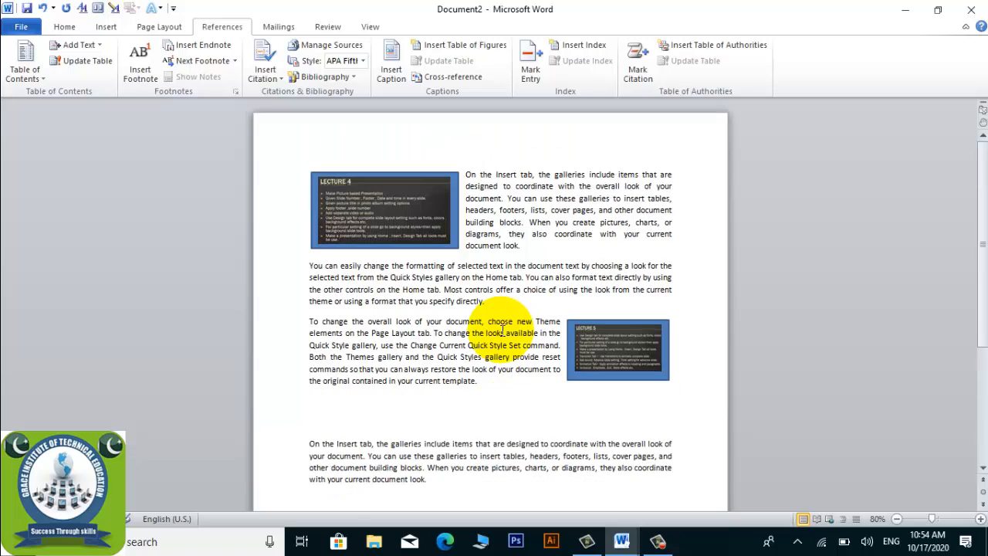
{"action": "left_click", "coordinate": [44, 76]}
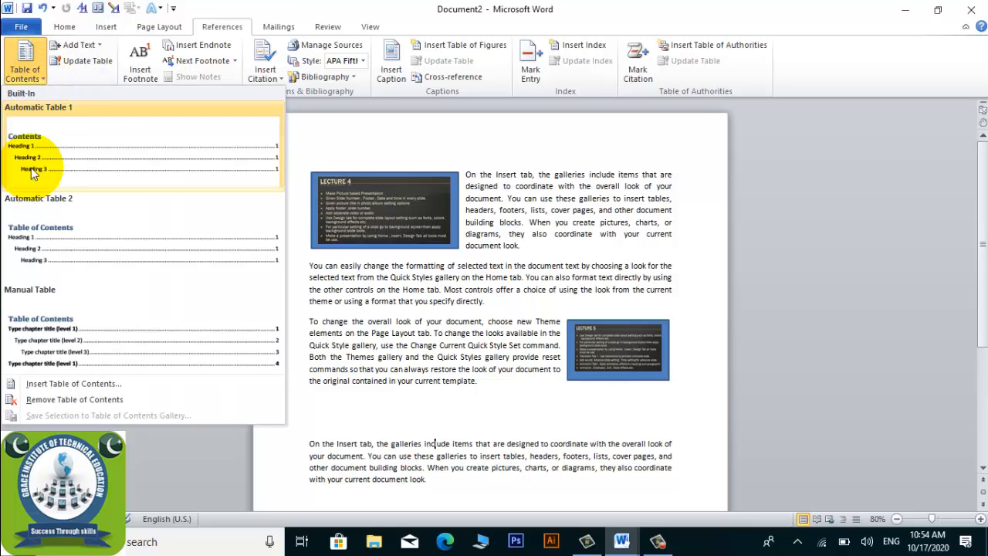
{"action": "left_click", "coordinate": [43, 340]}
{"action": "scroll", "coordinate": [463, 236], "scroll_direction": "up", "scroll_amount": 6}
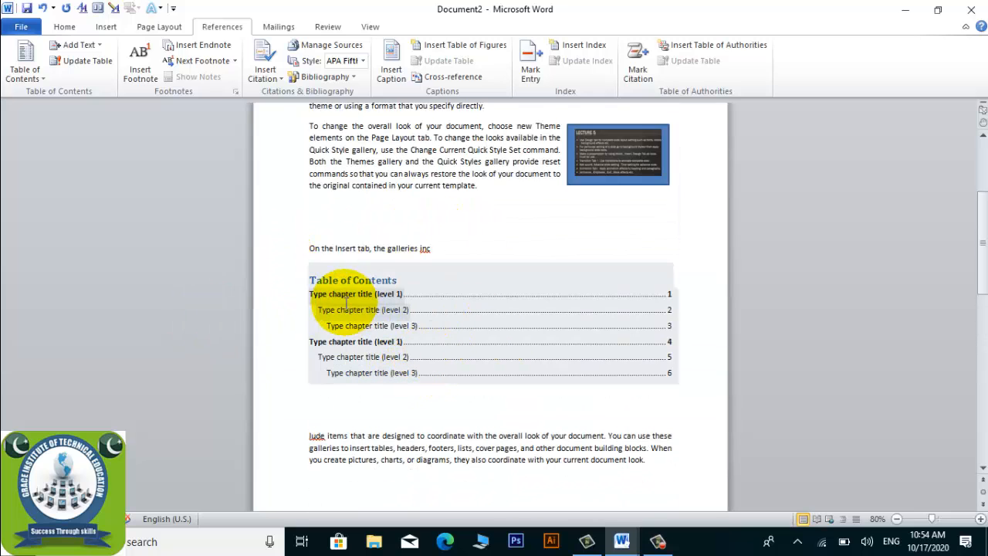
Examine the level 1 to 3 chapter title placeholders in the table of contents and the gallery of built-in table styles
{"action": "left_click", "coordinate": [336, 292]}
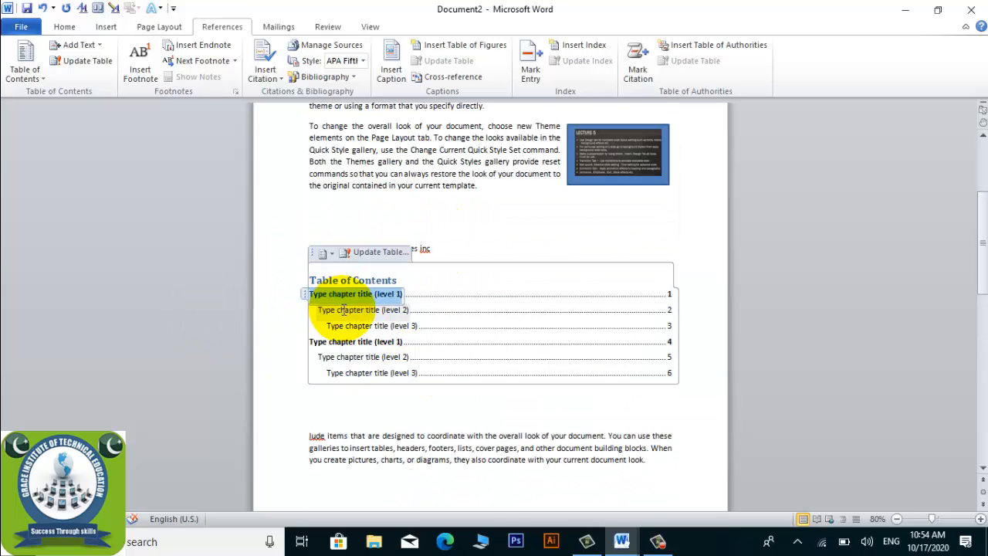
{"action": "left_click", "coordinate": [342, 309]}
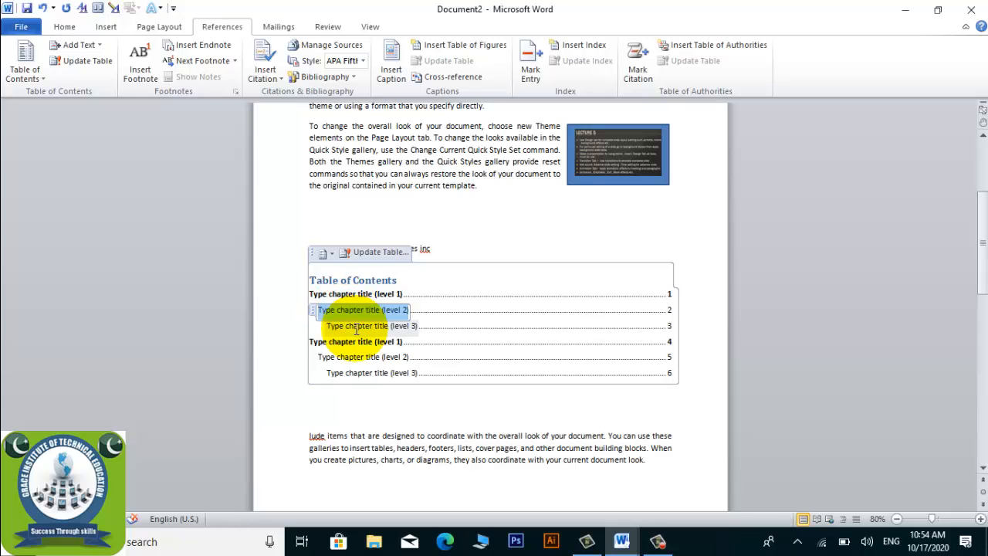
{"action": "left_click", "coordinate": [340, 326]}
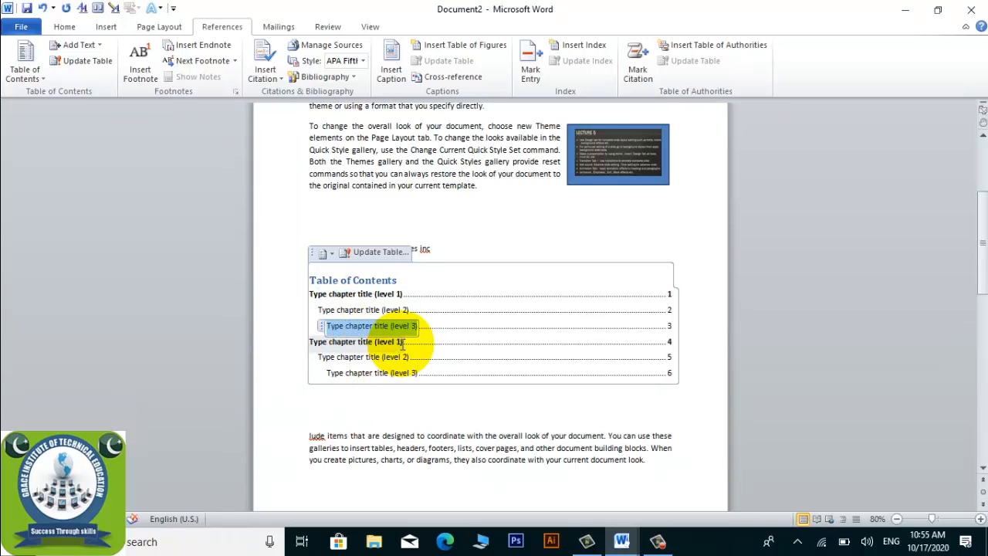
{"action": "left_click", "coordinate": [351, 345]}
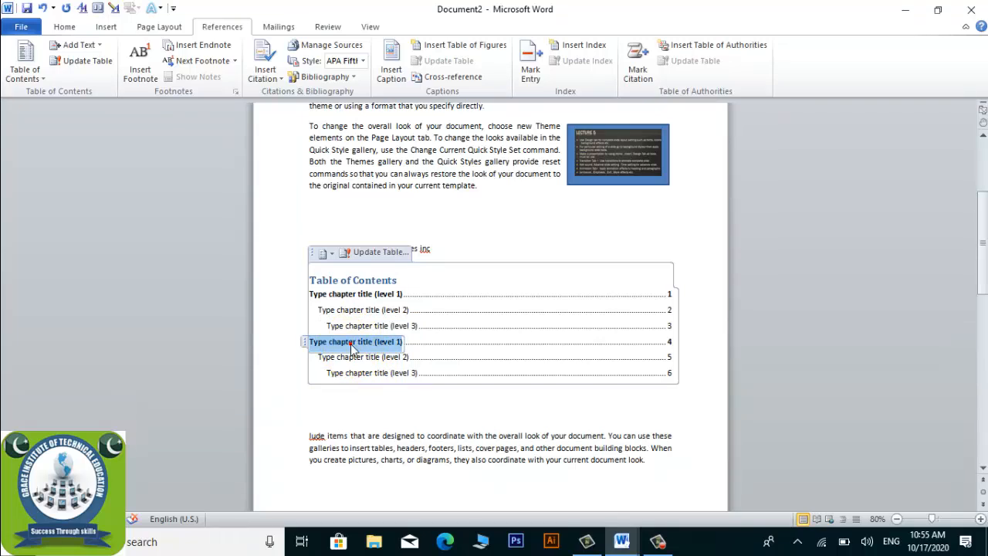
{"action": "left_click", "coordinate": [351, 358]}
{"action": "left_click", "coordinate": [376, 373]}
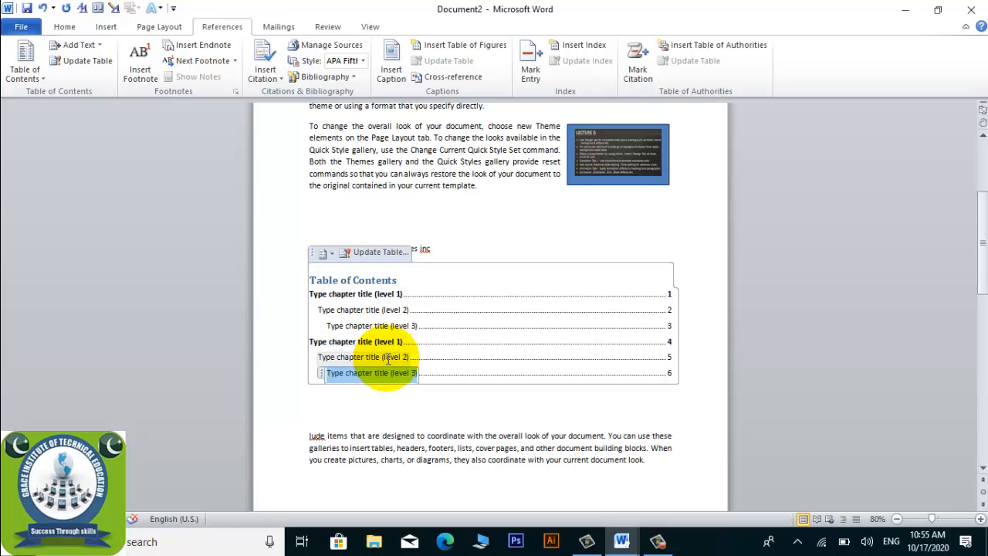
{"action": "left_click", "coordinate": [630, 434]}
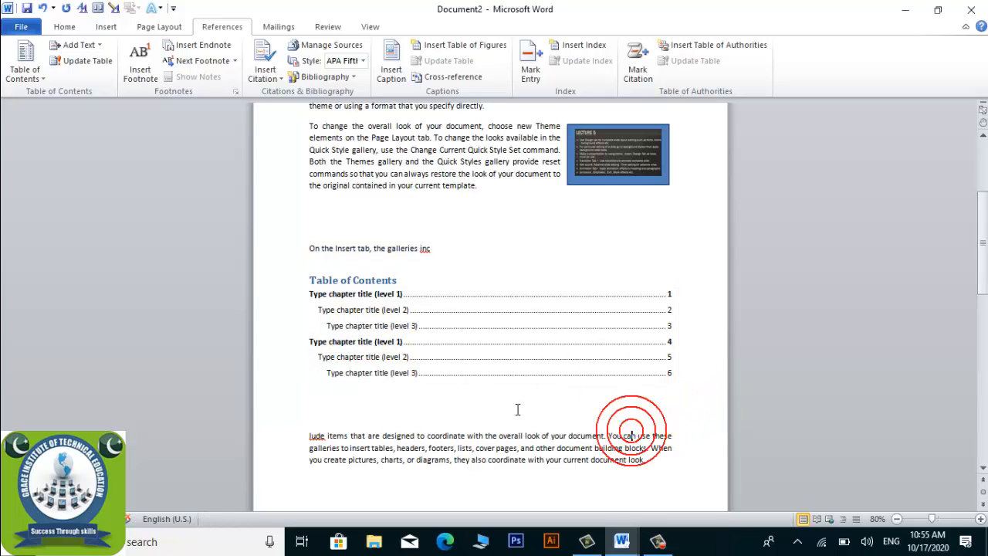
{"action": "left_click", "coordinate": [391, 435]}
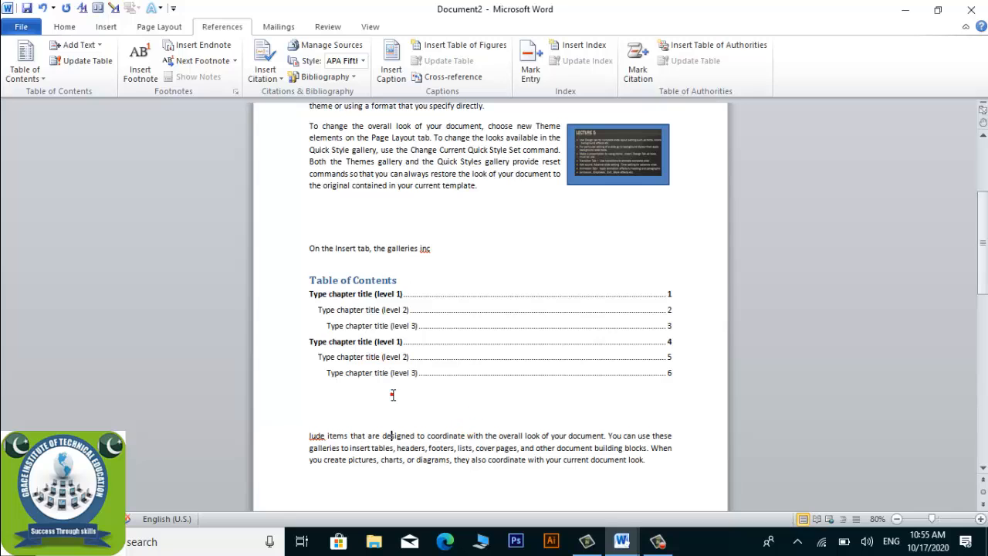
{"action": "left_click", "coordinate": [25, 73]}
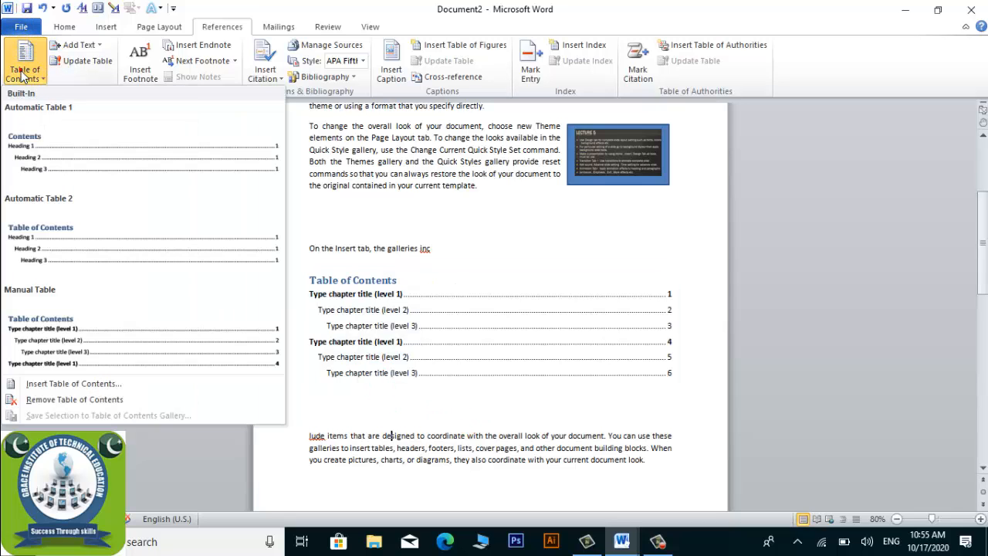
{"action": "left_click", "coordinate": [83, 330]}
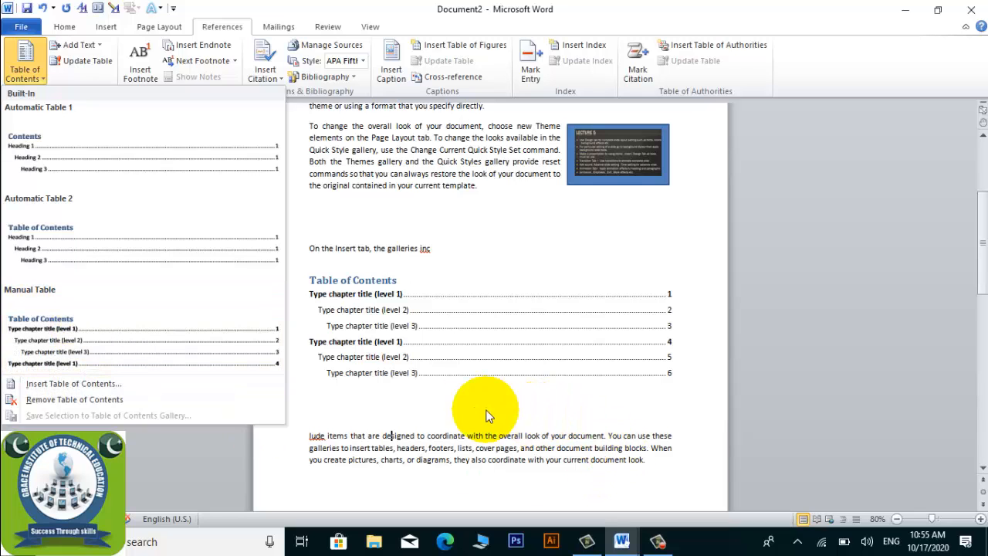
{"action": "left_click", "coordinate": [377, 408]}
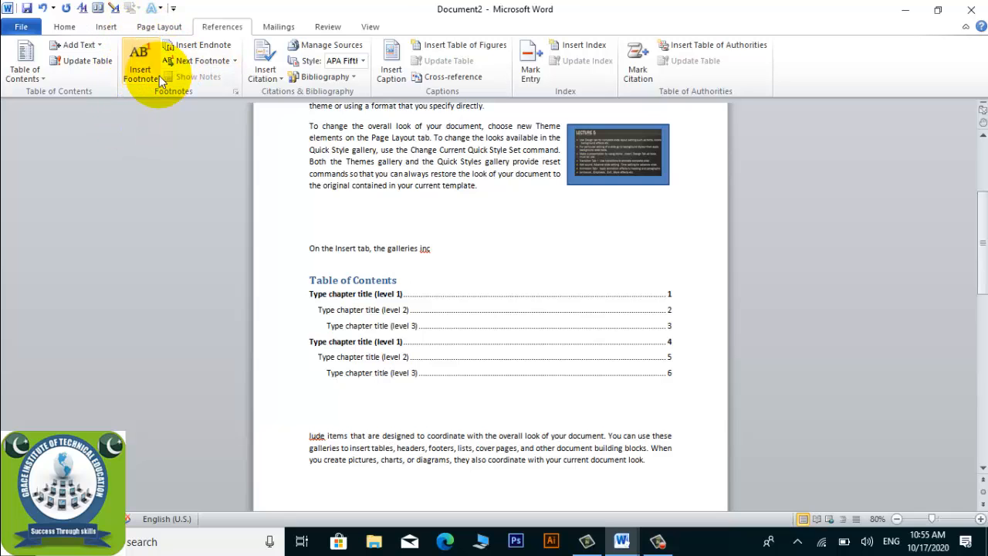
Review the document's pages, including the empty area at the foot of the last page and the paragraph beginning "You can easily change"
{"action": "scroll", "coordinate": [441, 165], "scroll_direction": "up", "scroll_amount": 3}
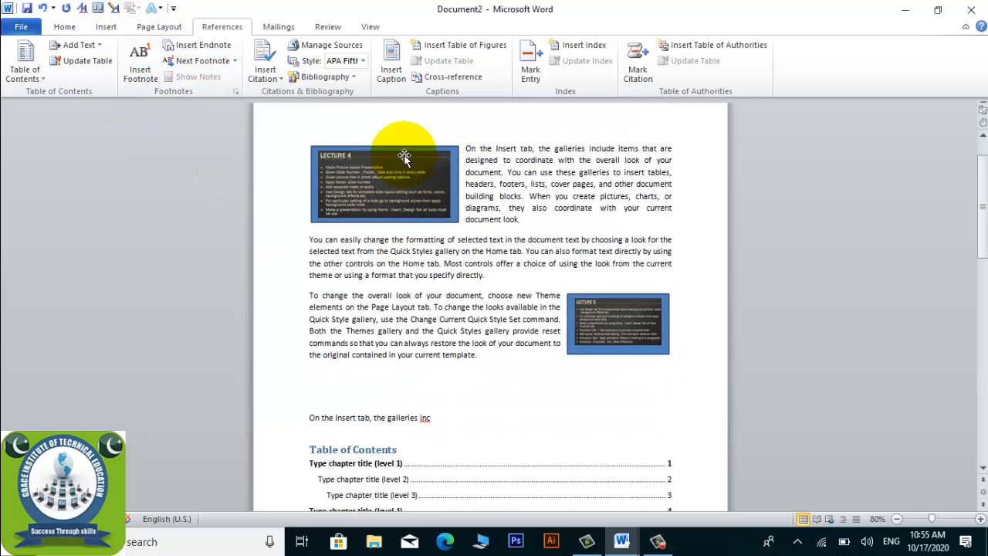
{"action": "scroll", "coordinate": [404, 156], "scroll_direction": "down", "scroll_amount": 10}
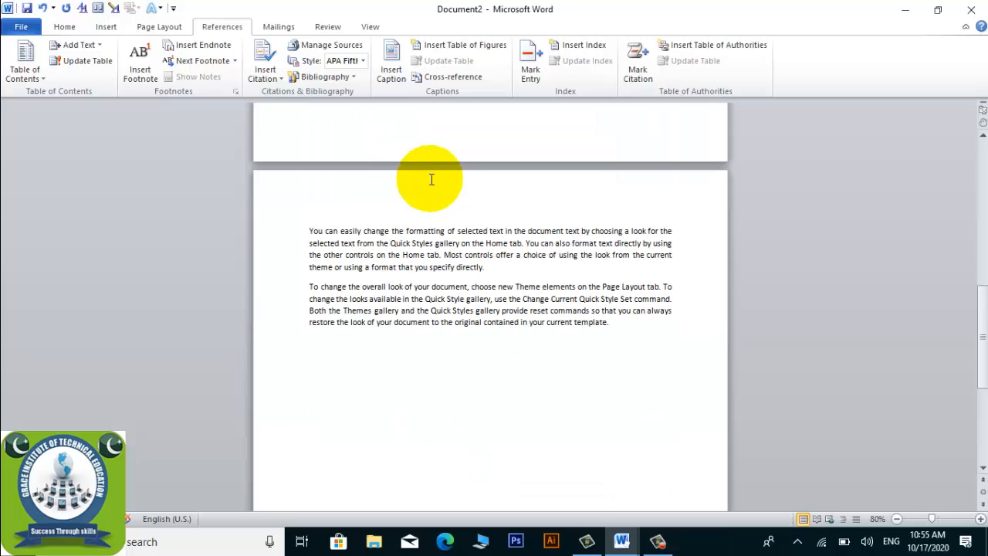
{"action": "left_click", "coordinate": [477, 268]}
{"action": "left_click", "coordinate": [497, 327]}
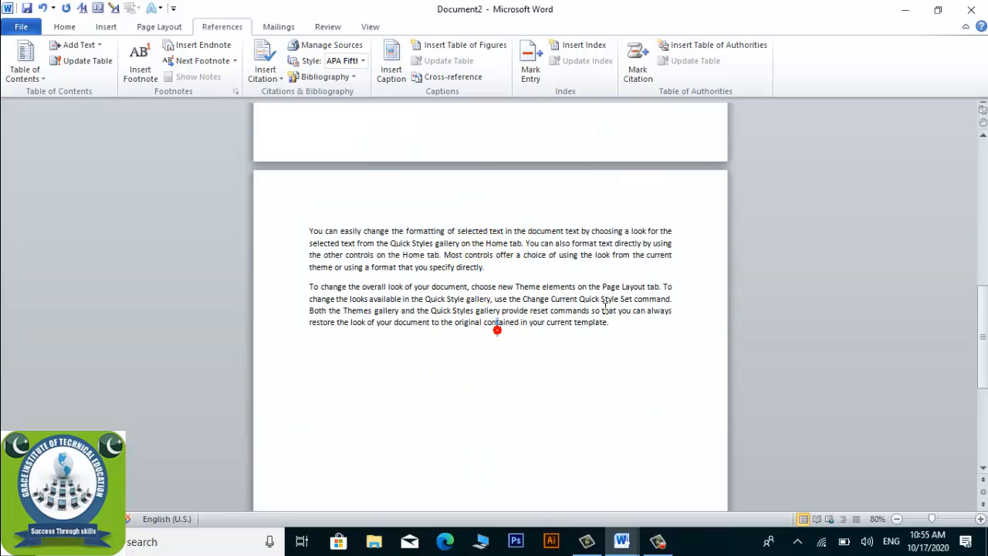
{"action": "left_click", "coordinate": [622, 323]}
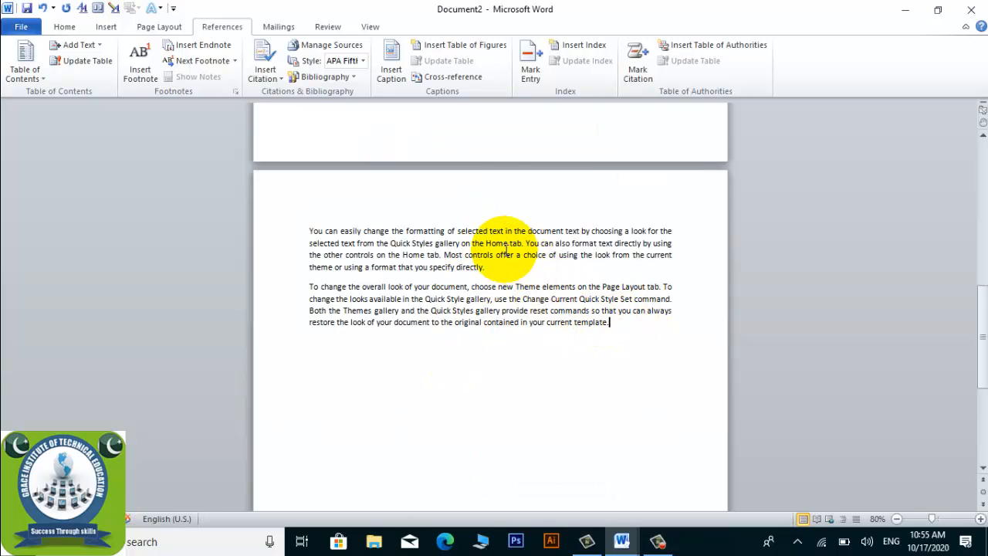
{"action": "scroll", "coordinate": [398, 160], "scroll_direction": "down", "scroll_amount": 2}
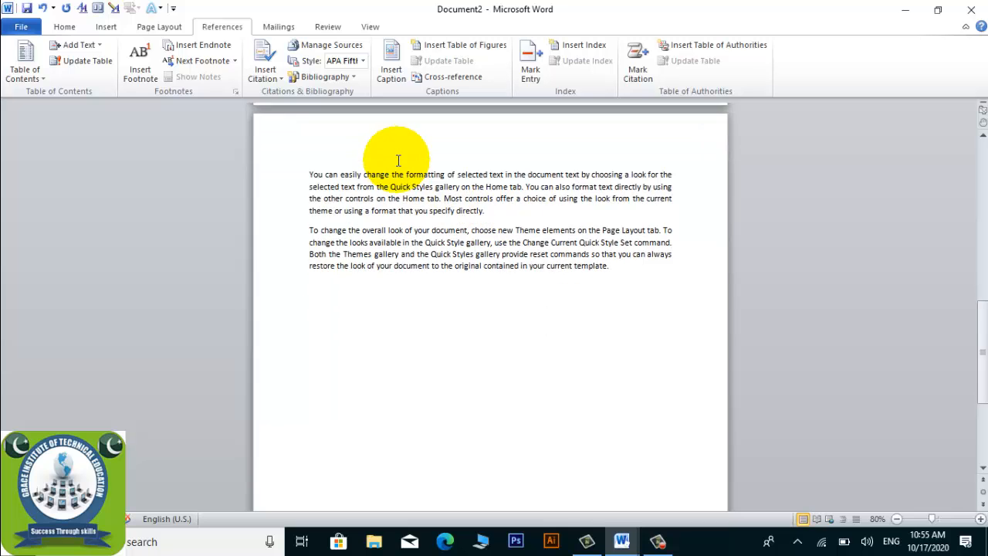
{"action": "scroll", "coordinate": [398, 160], "scroll_direction": "down", "scroll_amount": 3}
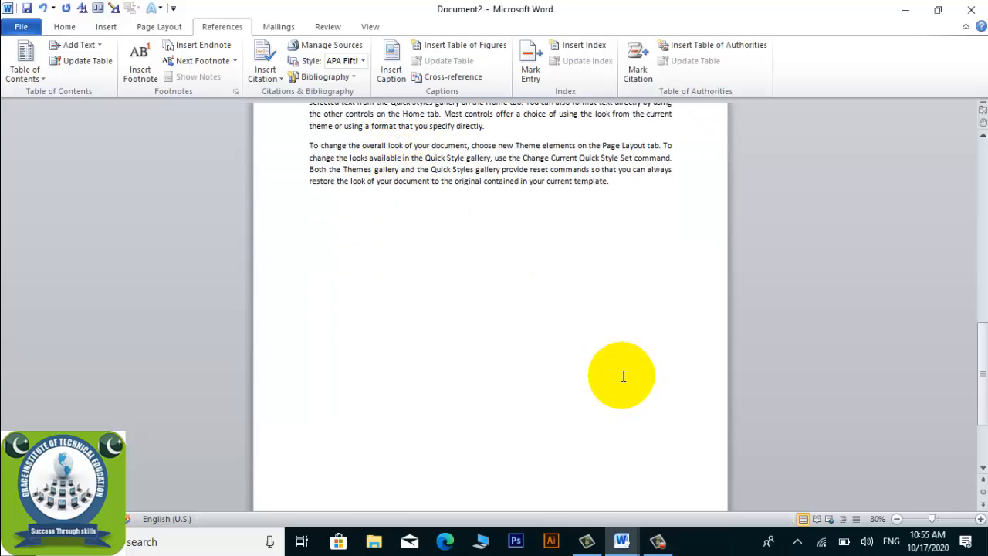
{"action": "scroll", "coordinate": [294, 311], "scroll_direction": "down", "scroll_amount": 3}
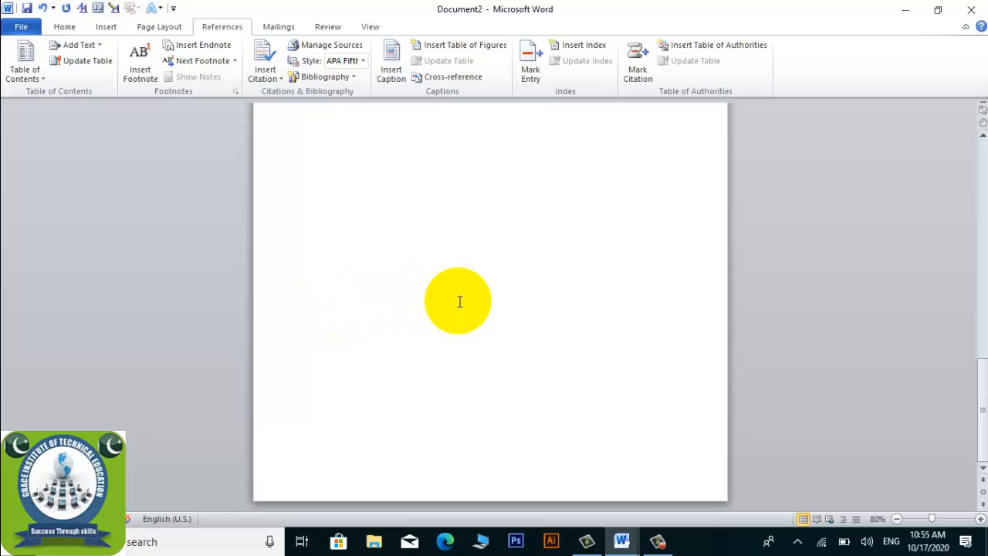
{"action": "scroll", "coordinate": [459, 299], "scroll_direction": "up", "scroll_amount": 5}
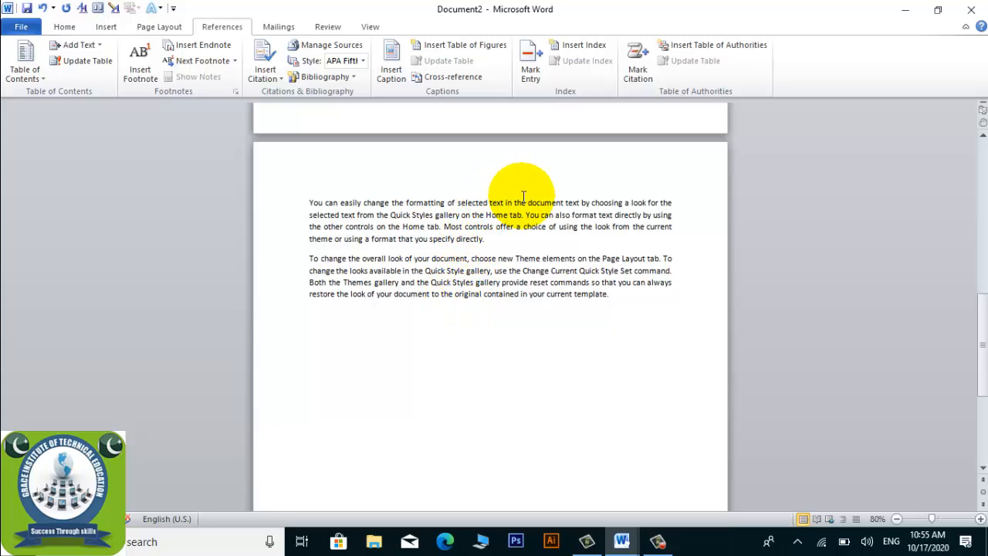
{"action": "left_click", "coordinate": [527, 215]}
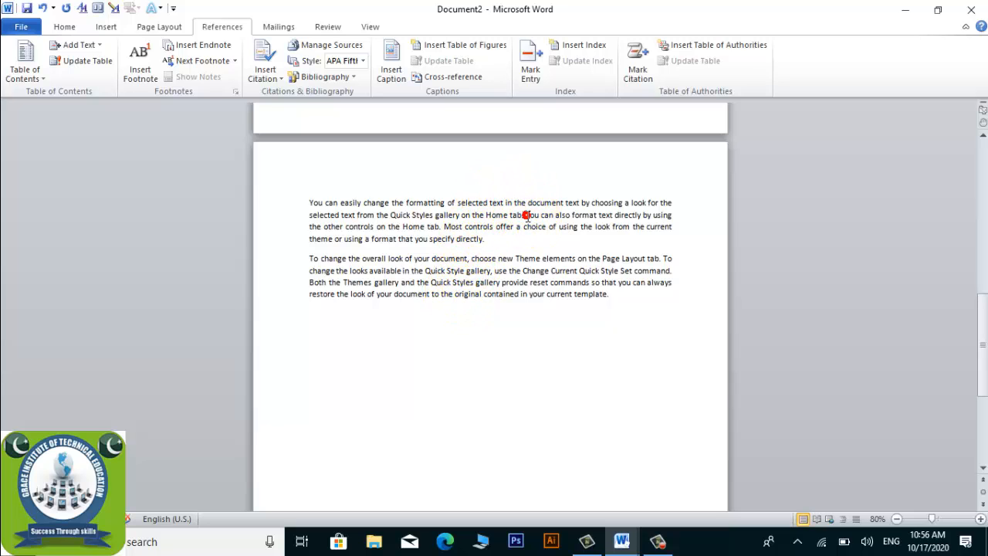
{"action": "scroll", "coordinate": [527, 215], "scroll_direction": "down", "scroll_amount": 5}
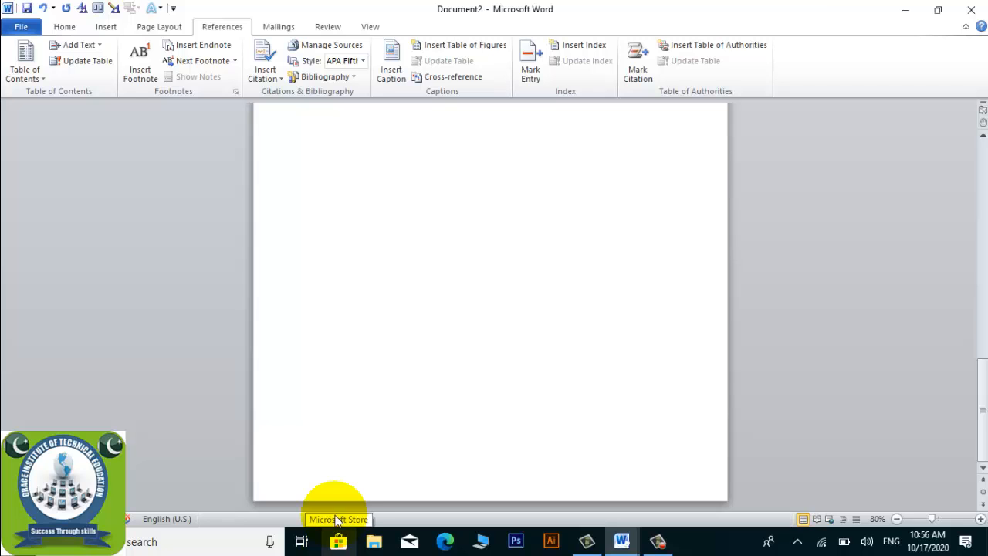
{"action": "scroll", "coordinate": [399, 463], "scroll_direction": "up", "scroll_amount": 1}
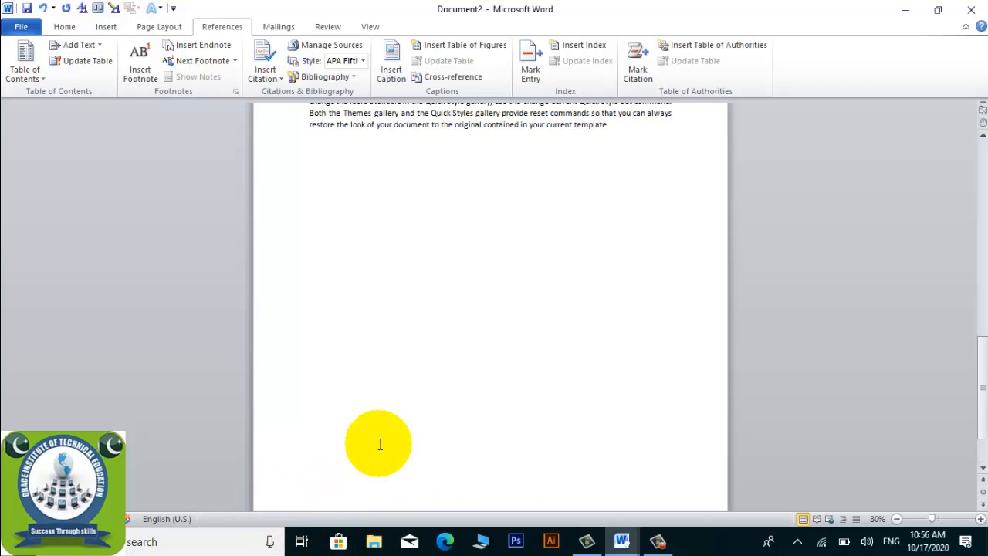
{"action": "scroll", "coordinate": [417, 394], "scroll_direction": "up", "scroll_amount": 4}
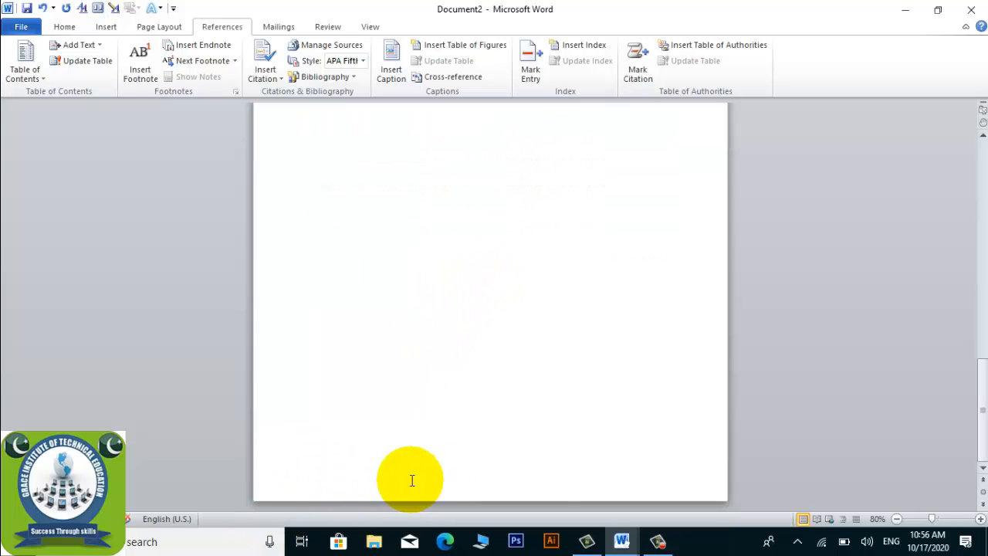
{"action": "scroll", "coordinate": [418, 342], "scroll_direction": "up", "scroll_amount": 10}
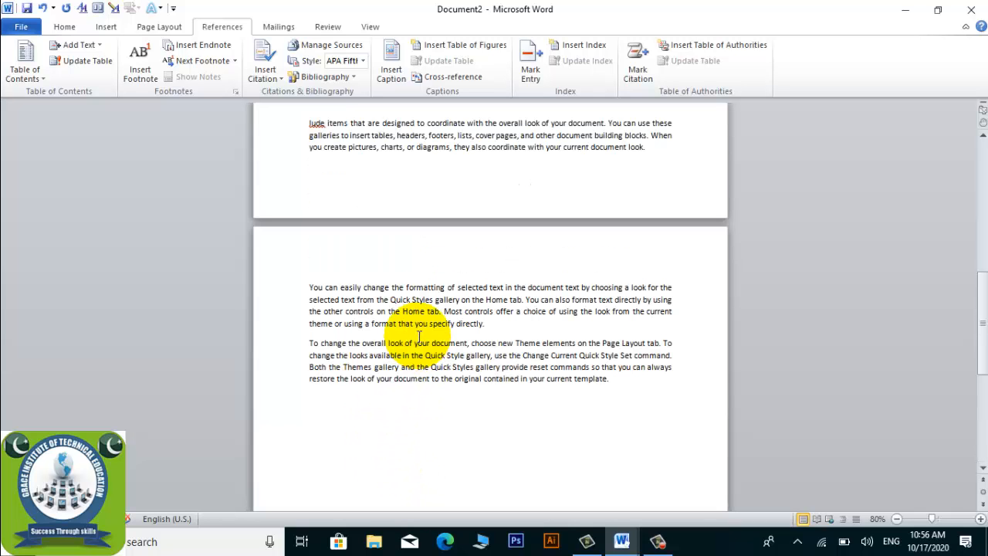
{"action": "left_click", "coordinate": [492, 326]}
{"action": "left_click_drag", "start_coordinate": [494, 326], "coordinate": [303, 288]}
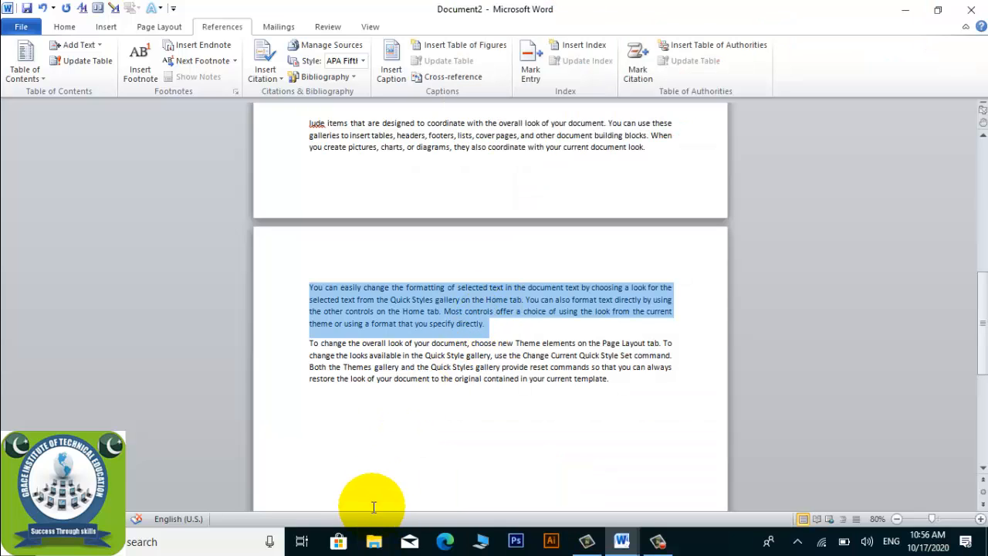
Insert a footnote after "current document look." in the paragraph below the table of contents, with the text "Extra text about this paragraph"
{"action": "scroll", "coordinate": [520, 309], "scroll_direction": "up", "scroll_amount": 5}
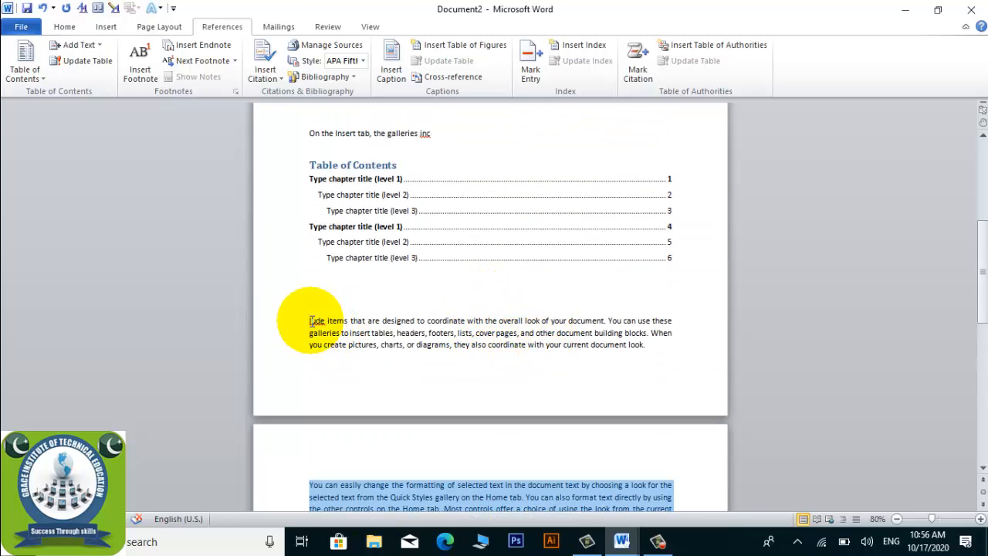
{"action": "left_click", "coordinate": [648, 344]}
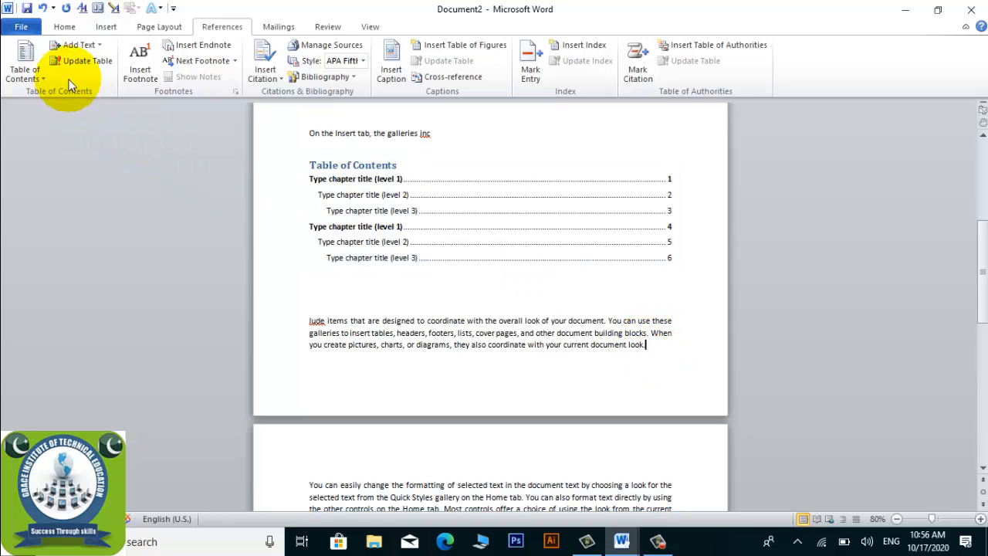
{"action": "left_click", "coordinate": [133, 76]}
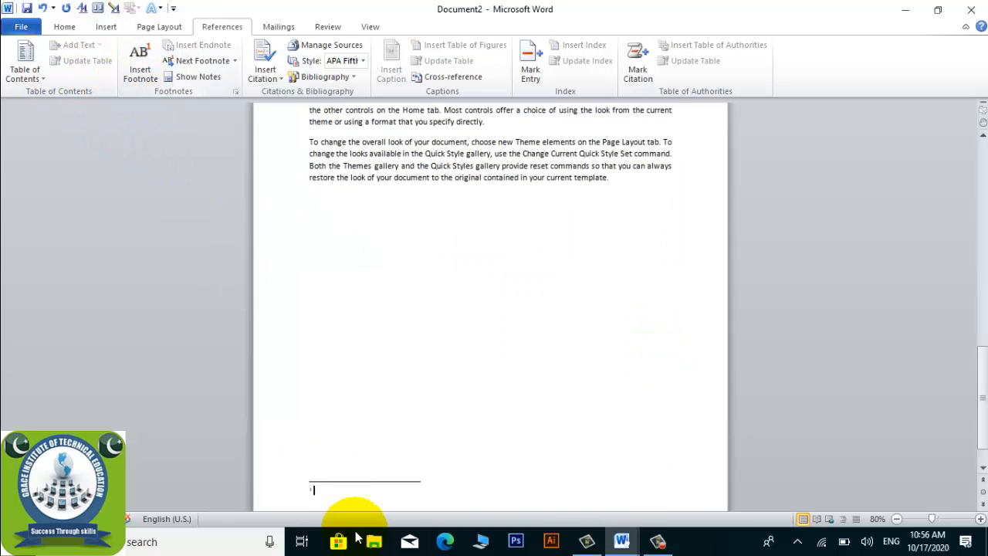
{"action": "scroll", "coordinate": [447, 384], "scroll_direction": "up", "scroll_amount": 3}
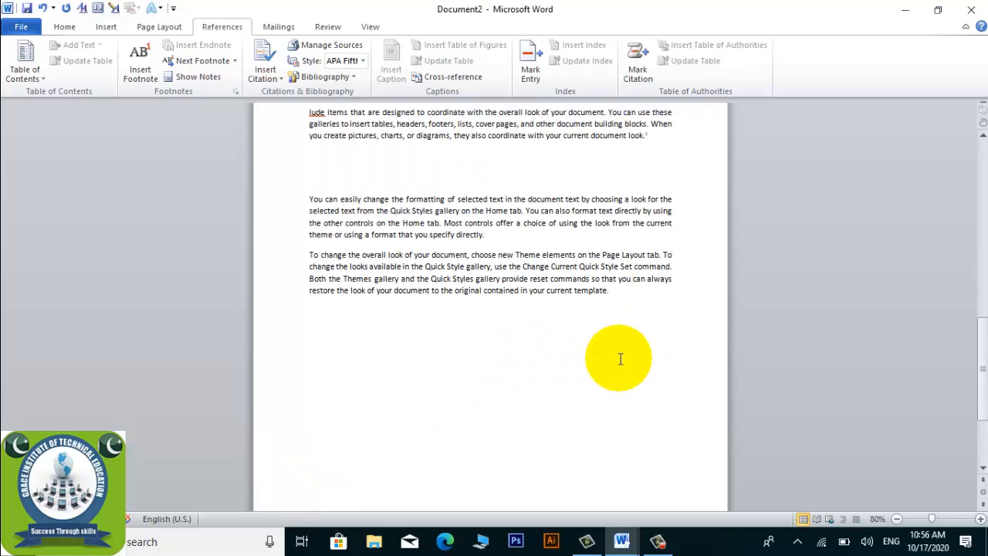
{"action": "scroll", "coordinate": [600, 321], "scroll_direction": "up", "scroll_amount": 1}
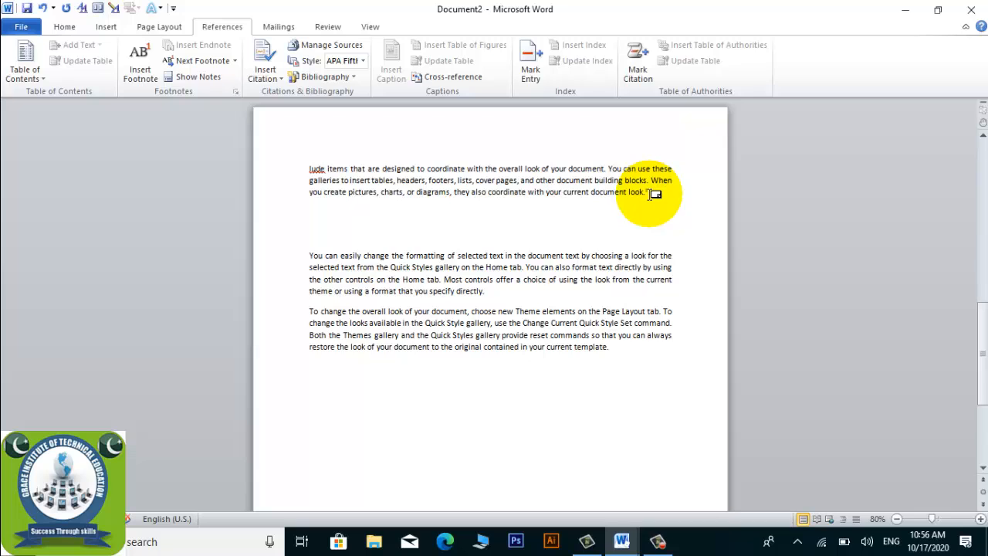
{"action": "double_click", "coordinate": [642, 193]}
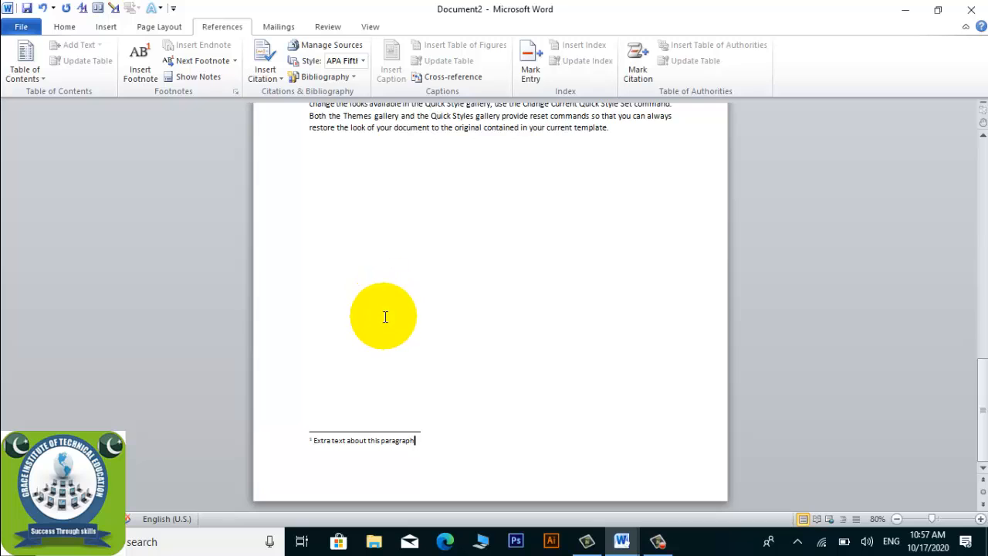
{"action": "left_click", "coordinate": [388, 315]}
{"action": "scroll", "coordinate": [393, 320], "scroll_direction": "up", "scroll_amount": 6}
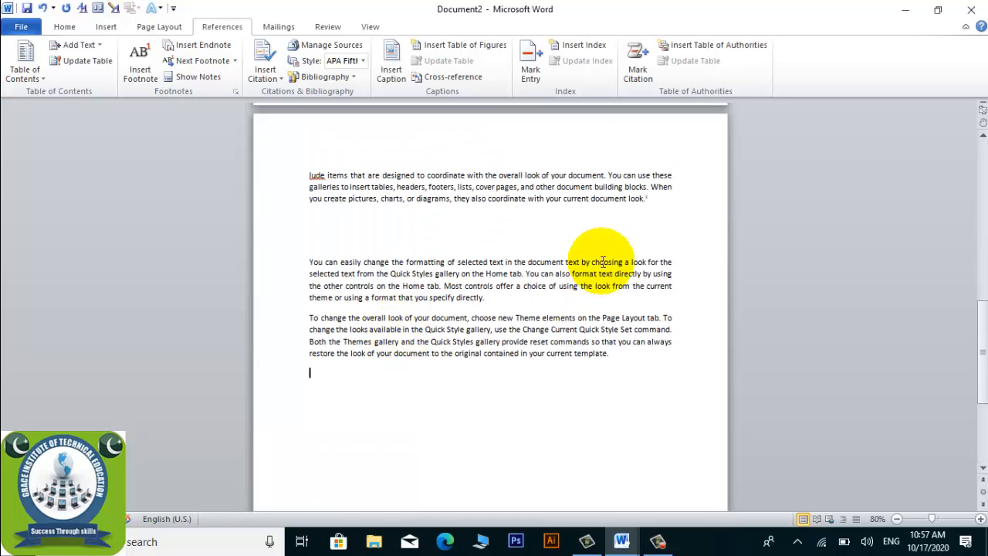
{"action": "mouse_move", "coordinate": [649, 201]}
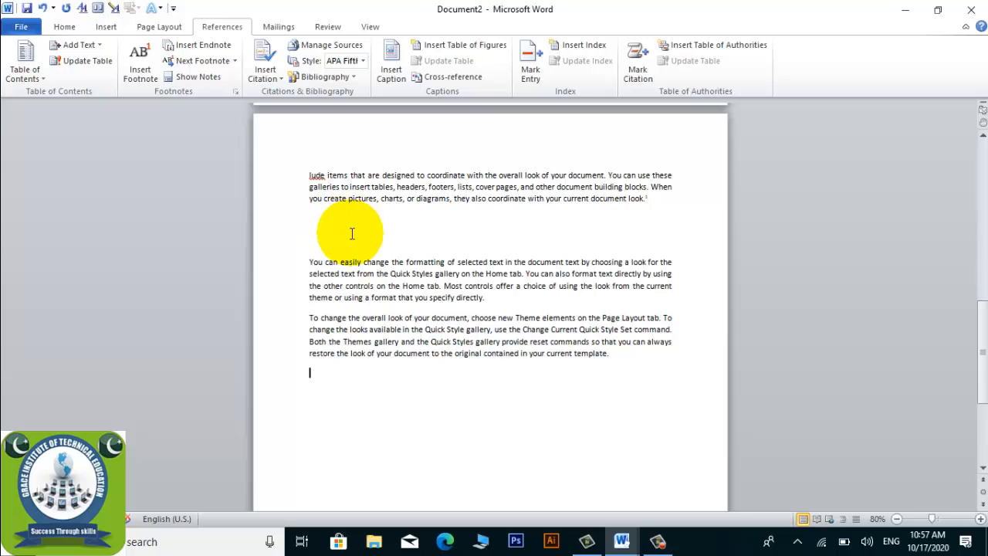
{"action": "left_click", "coordinate": [496, 305]}
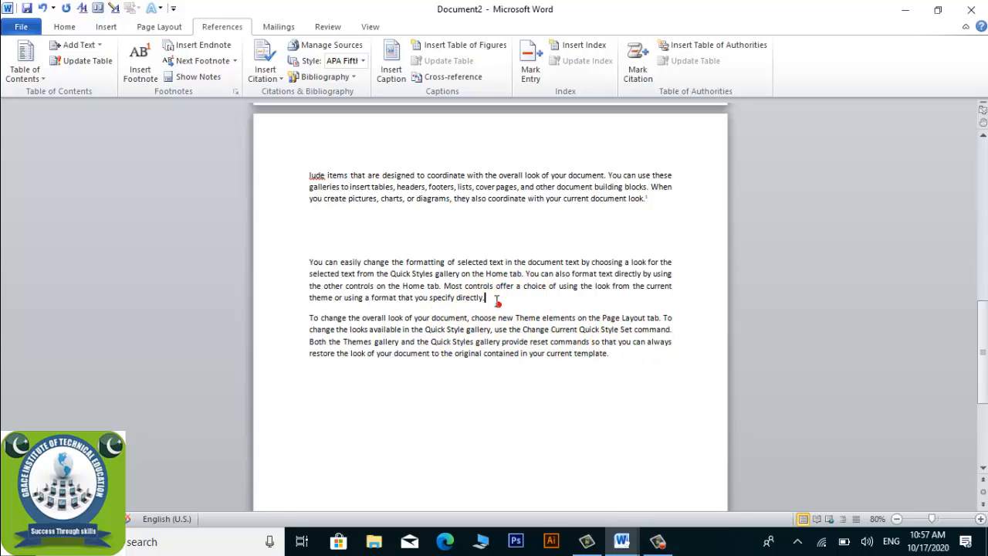
{"action": "left_click_drag", "start_coordinate": [485, 298], "coordinate": [275, 266]}
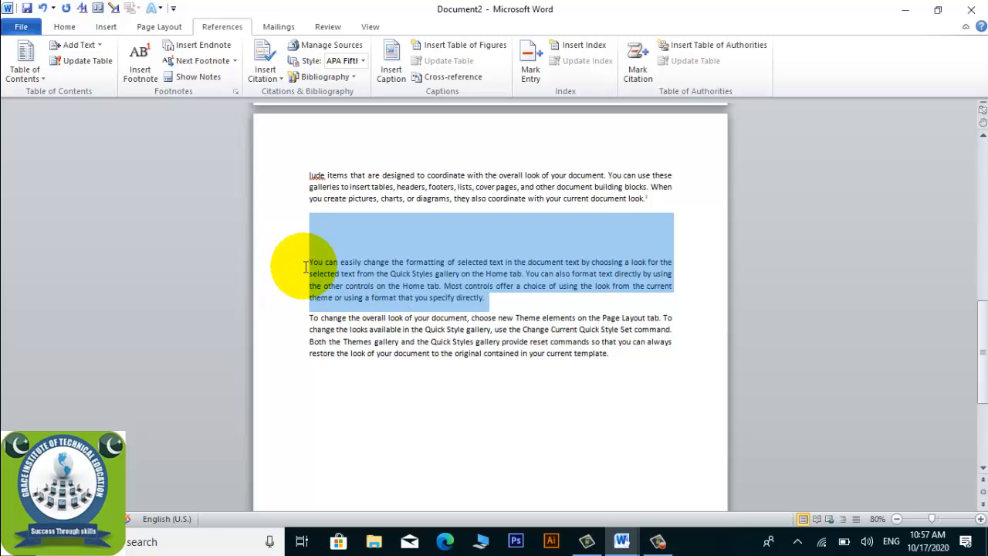
{"action": "left_click", "coordinate": [517, 299]}
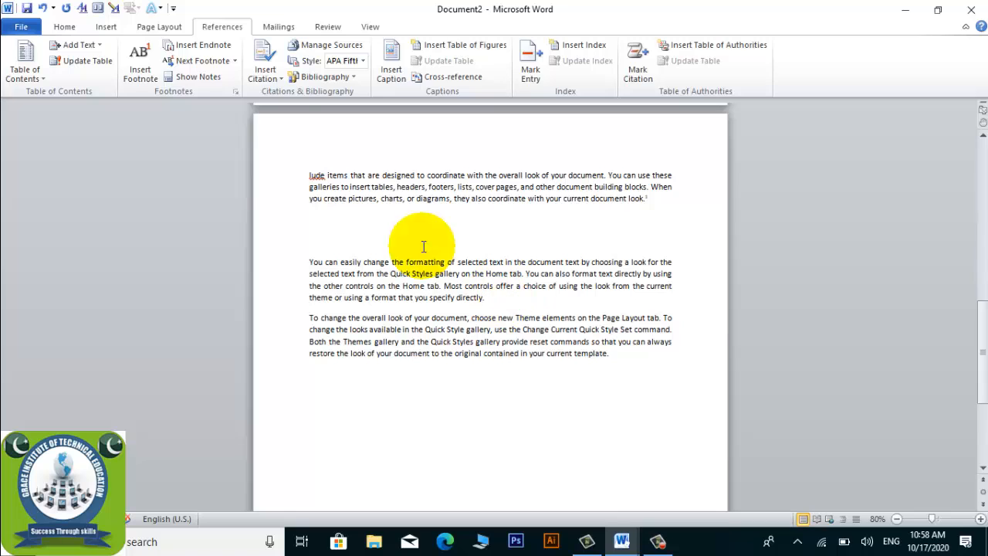
Insert an endnote after "specify directly." in the paragraph beginning "You can easily change"
{"action": "left_click", "coordinate": [201, 47]}
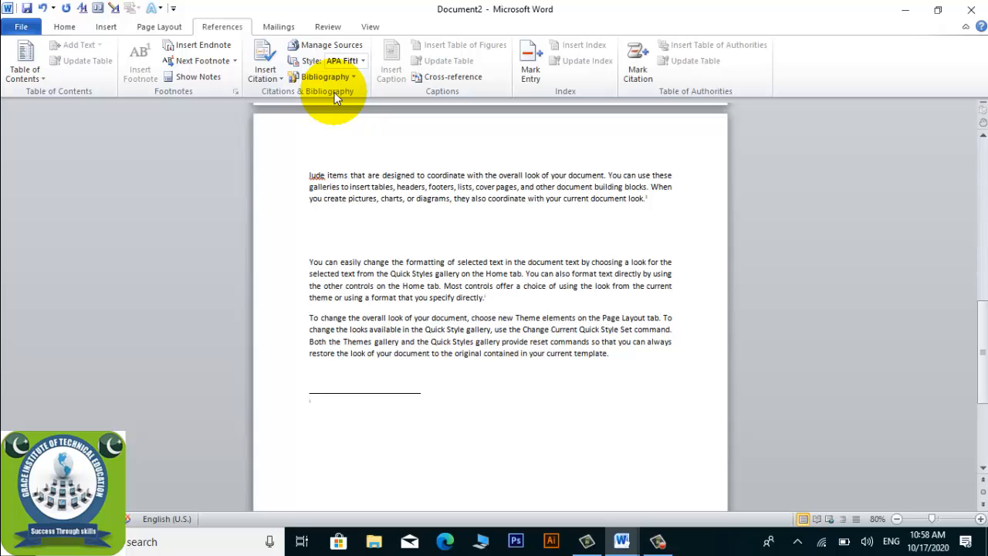
{"action": "left_click", "coordinate": [216, 74]}
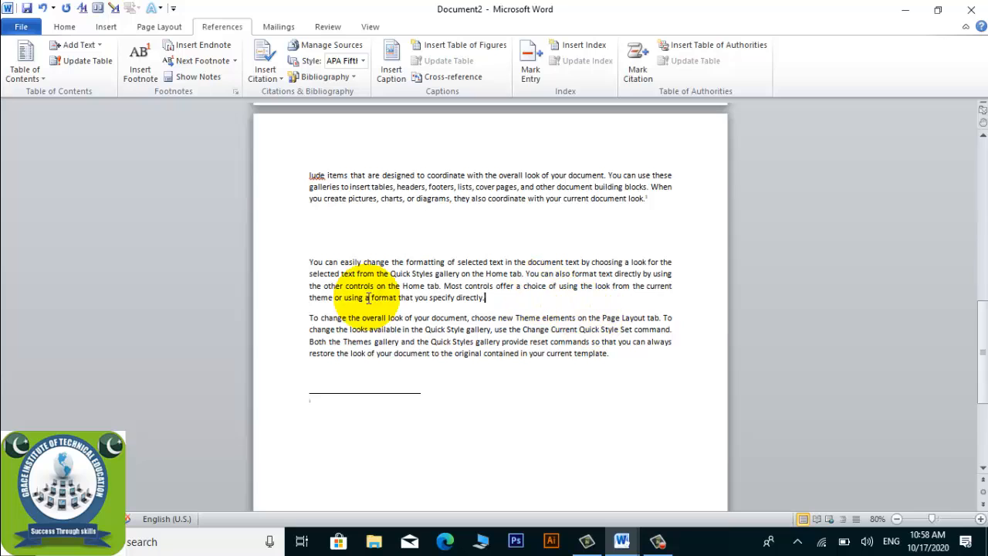
{"action": "left_click", "coordinate": [189, 62]}
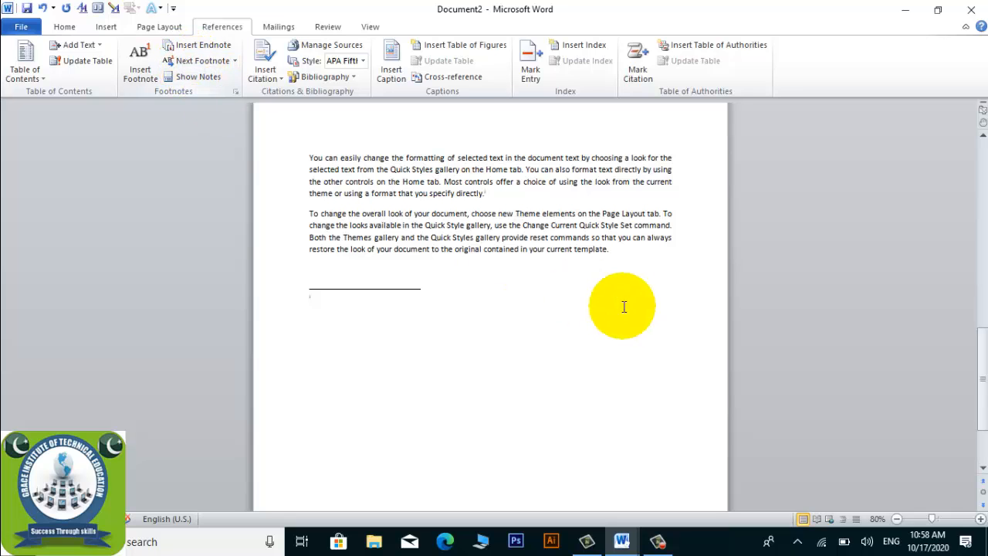
{"action": "left_click", "coordinate": [578, 283]}
{"action": "type", "text": "0"}
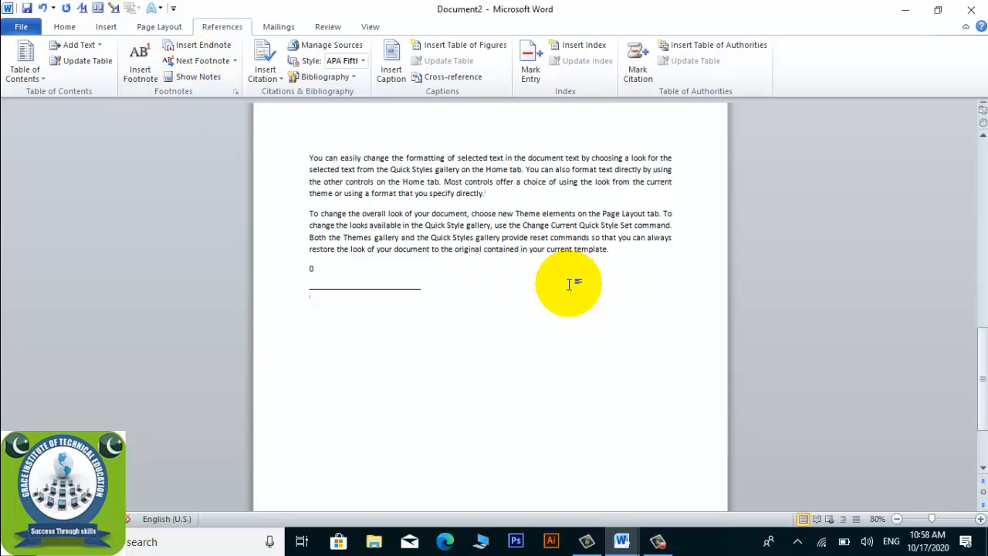
{"action": "key", "text": "BackSpace"}
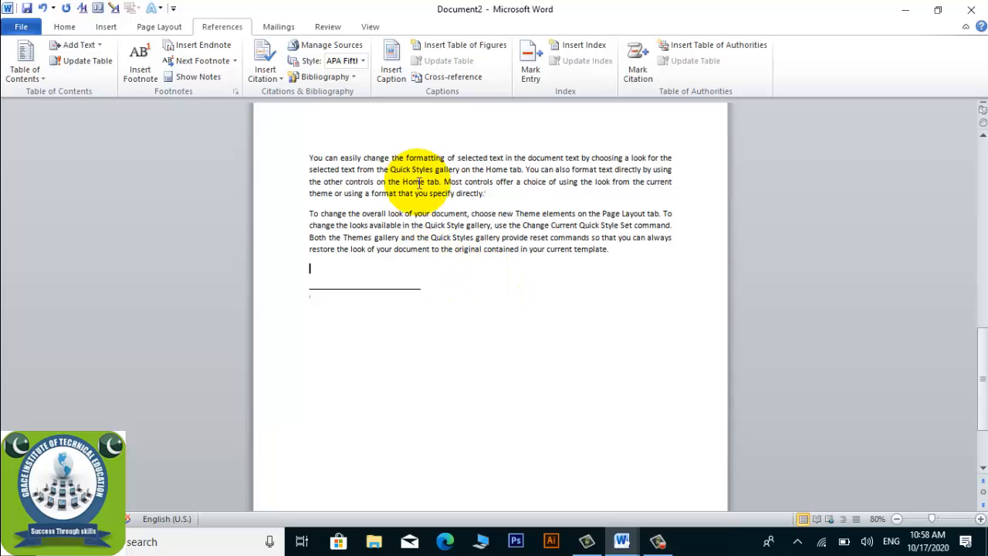
Examine the endnote line at the document's end and the note previews of the marks after "specify directly." and "current document look."
{"action": "left_click", "coordinate": [411, 255]}
{"action": "left_click", "coordinate": [351, 273]}
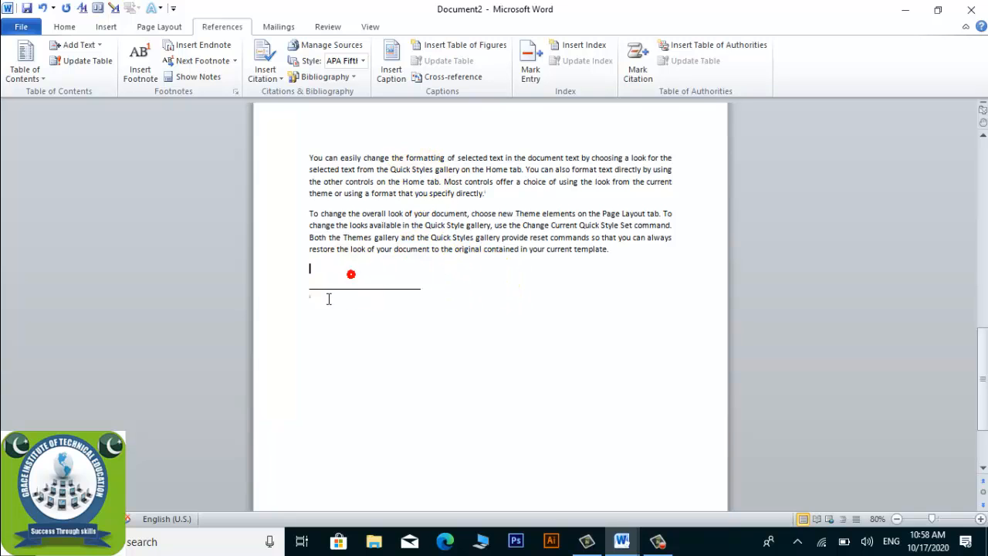
{"action": "left_click", "coordinate": [327, 298]}
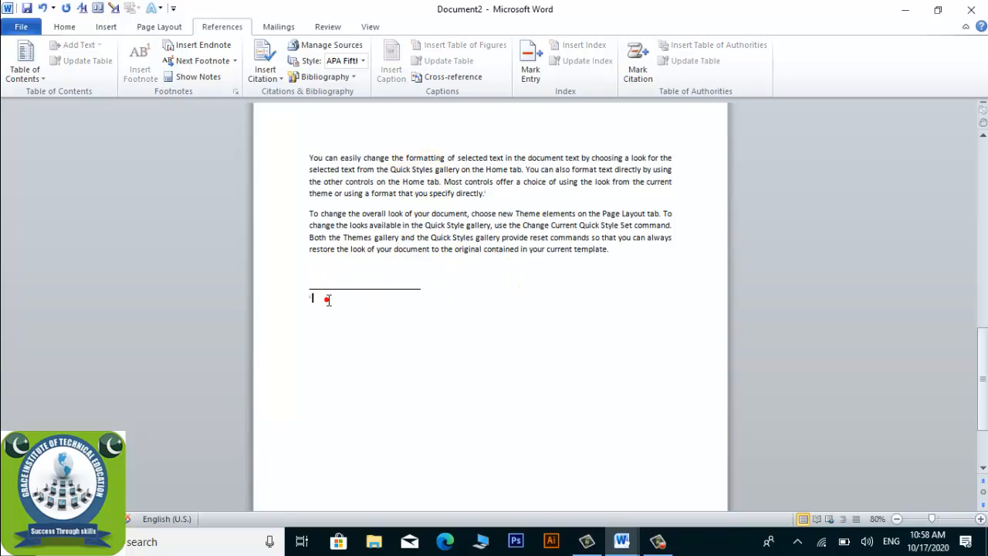
{"action": "left_click", "coordinate": [489, 194]}
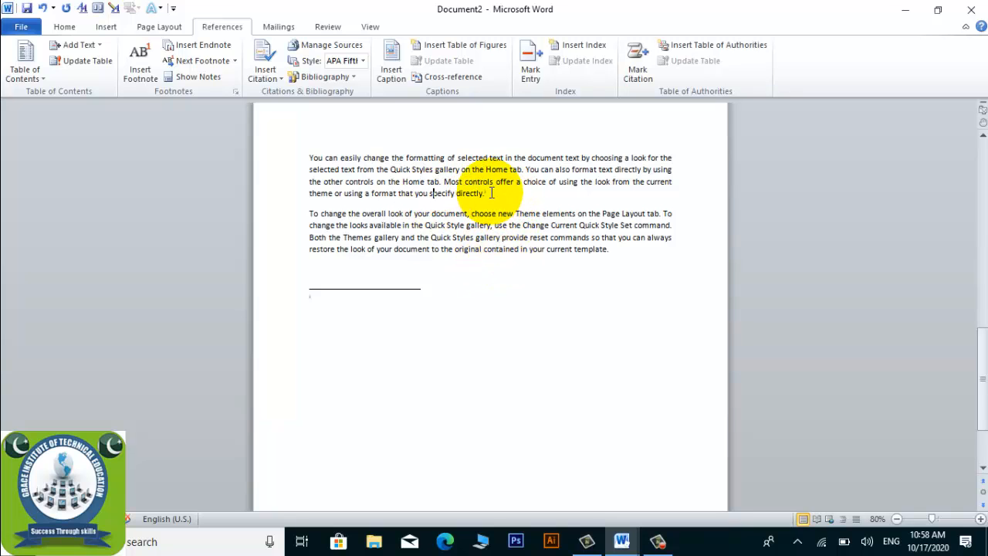
{"action": "mouse_move", "coordinate": [488, 191]}
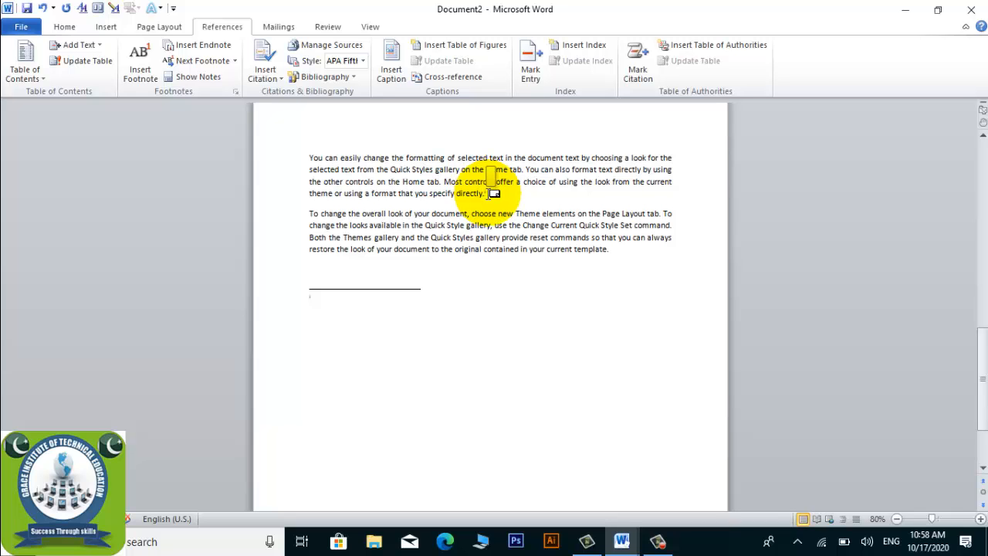
{"action": "scroll", "coordinate": [495, 193], "scroll_direction": "up", "scroll_amount": 4}
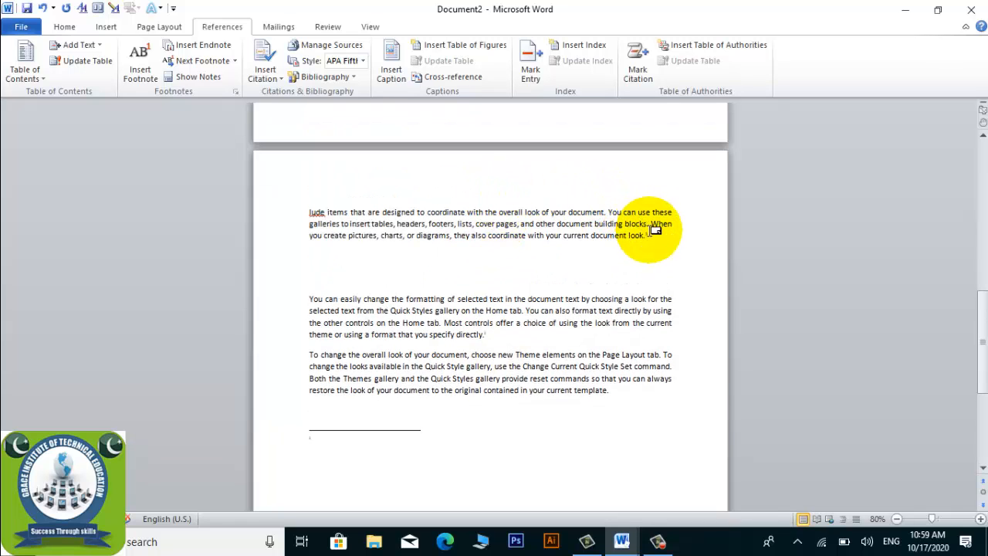
{"action": "mouse_move", "coordinate": [649, 236]}
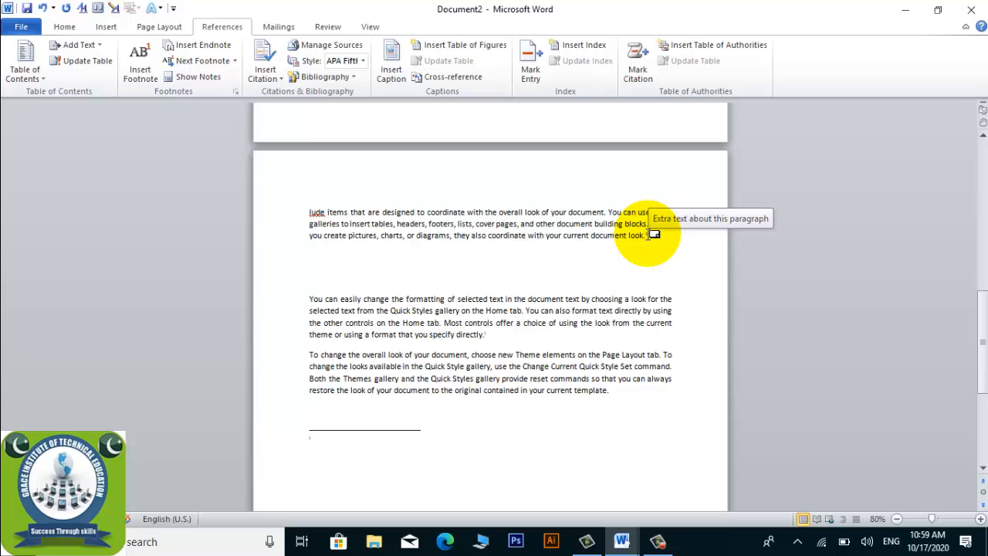
{"action": "left_click", "coordinate": [531, 270]}
{"action": "left_click", "coordinate": [362, 275]}
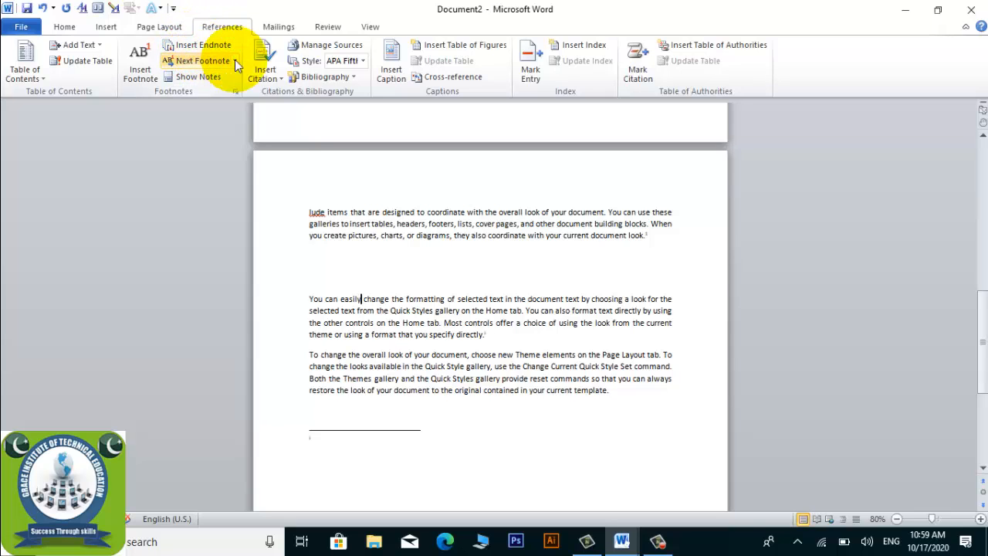
{"action": "left_click", "coordinate": [354, 426]}
{"action": "left_click", "coordinate": [328, 249]}
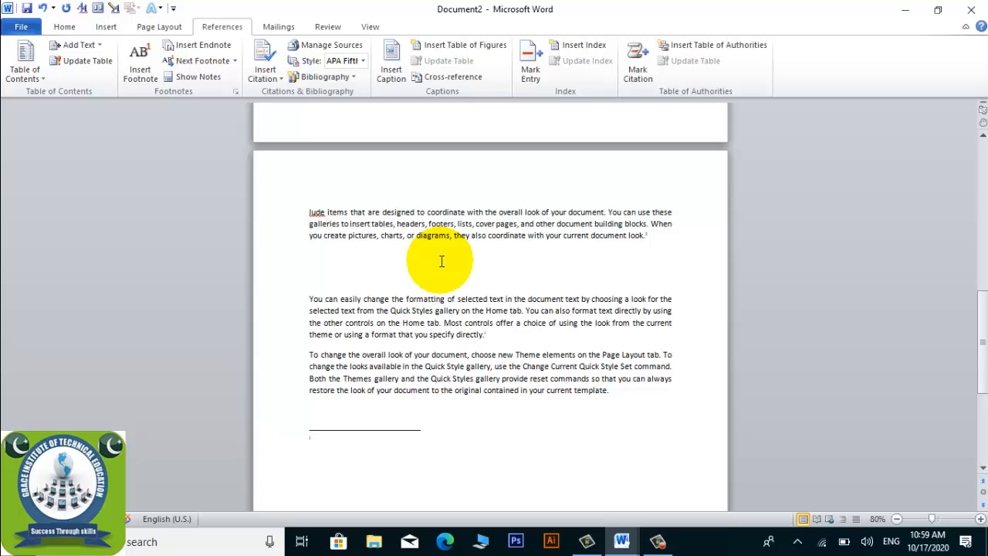
{"action": "left_click", "coordinate": [344, 278]}
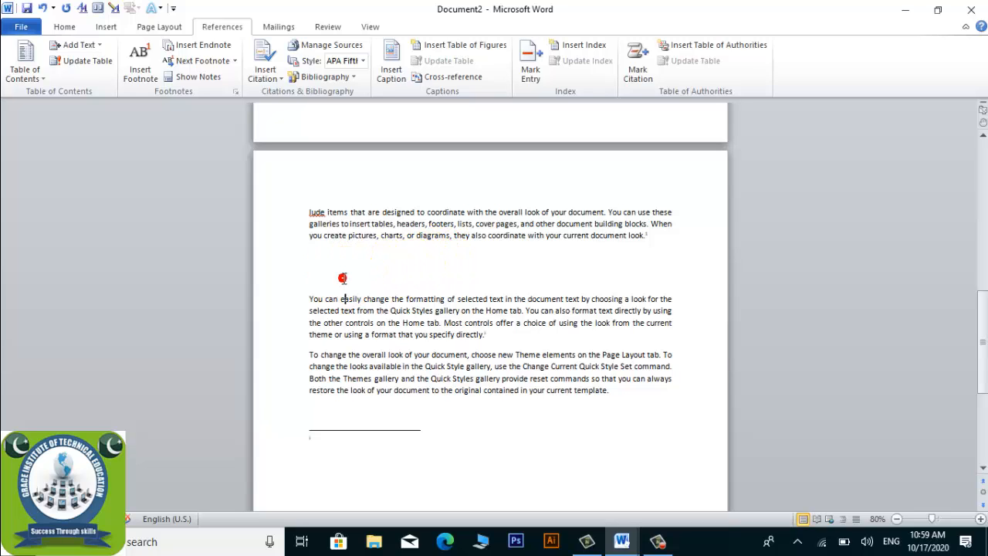
{"action": "left_click", "coordinate": [311, 261]}
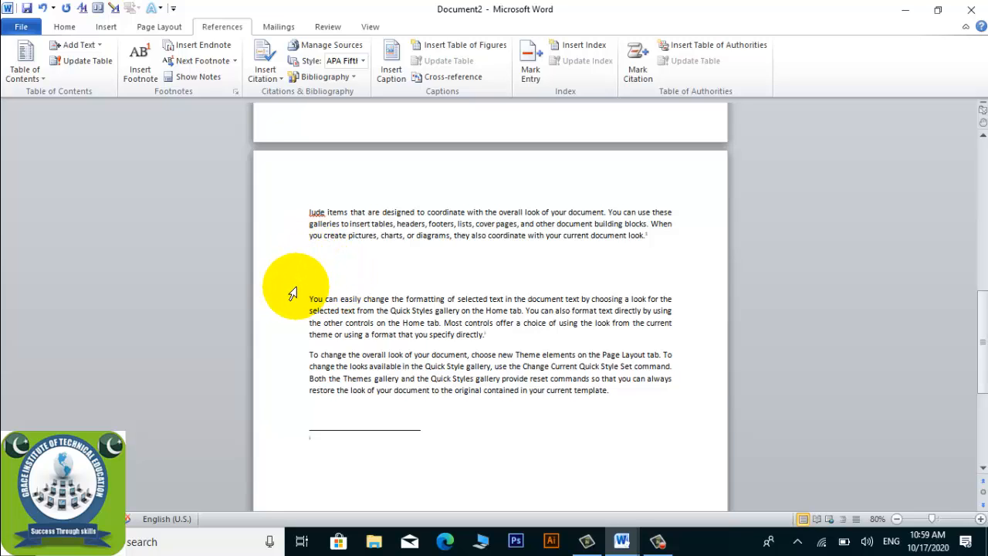
{"action": "left_click", "coordinate": [308, 305]}
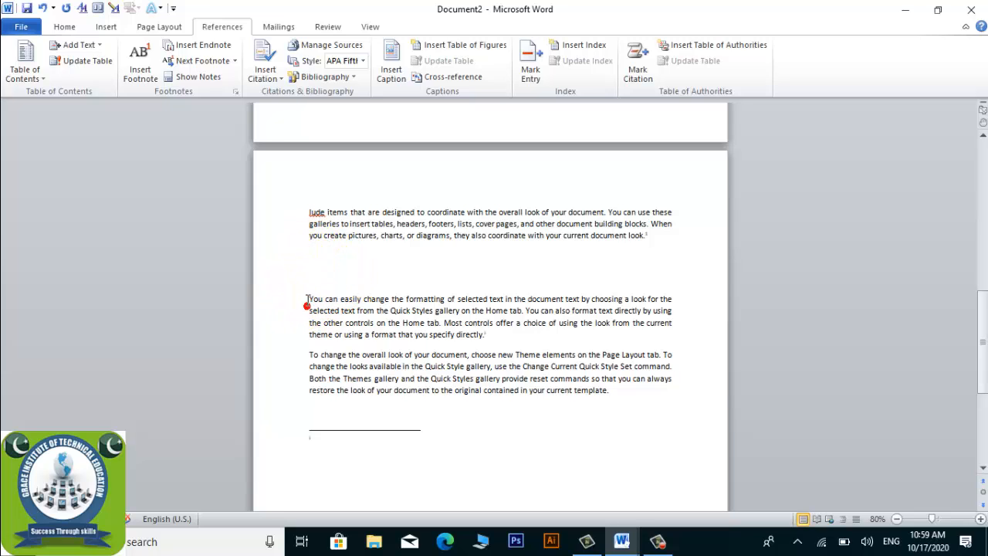
{"action": "left_click", "coordinate": [307, 299]}
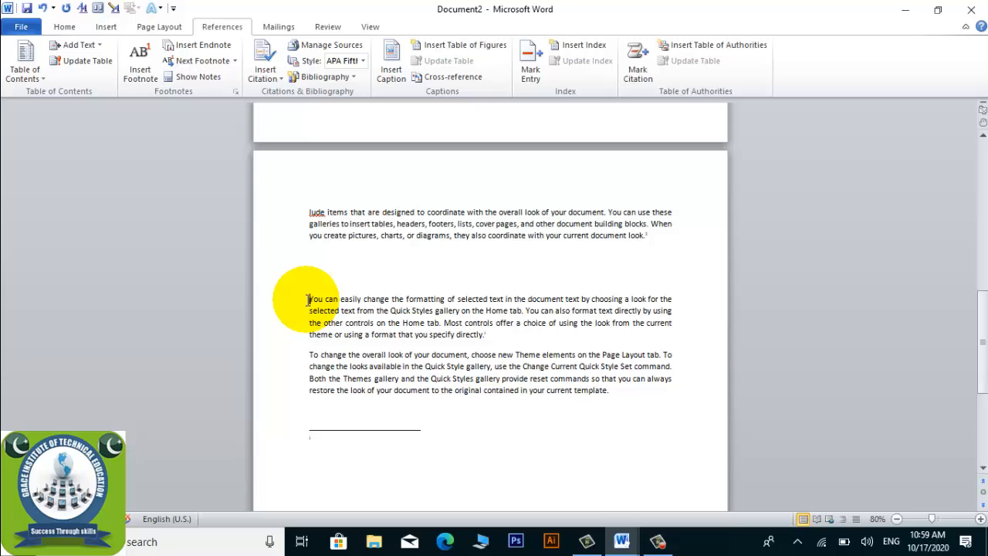
{"action": "left_click", "coordinate": [318, 255]}
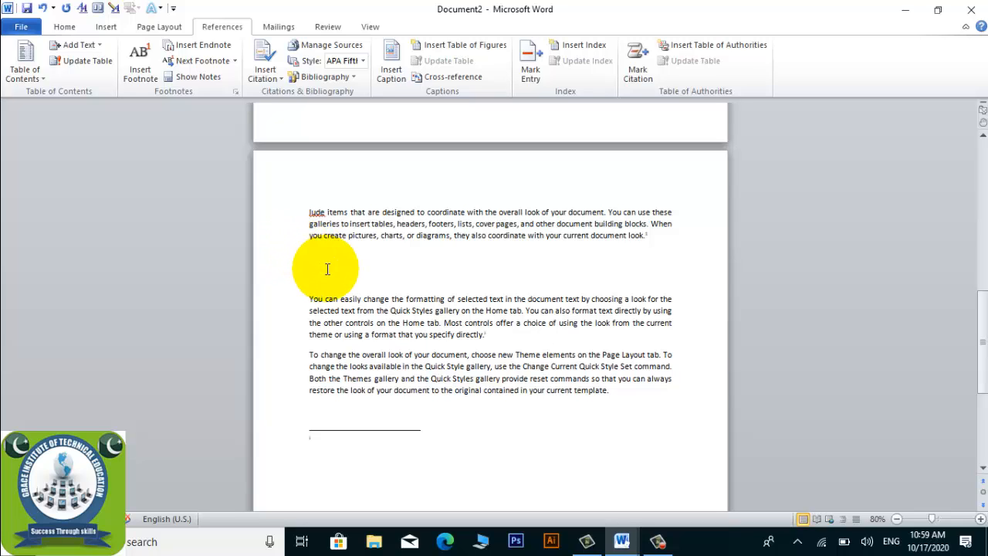
{"action": "left_click", "coordinate": [305, 300]}
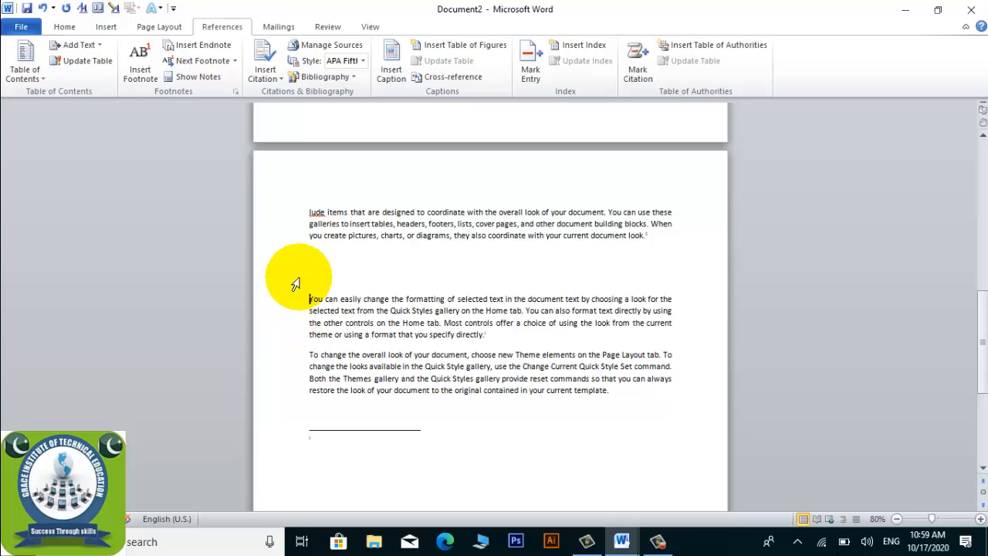
{"action": "left_click", "coordinate": [308, 235]}
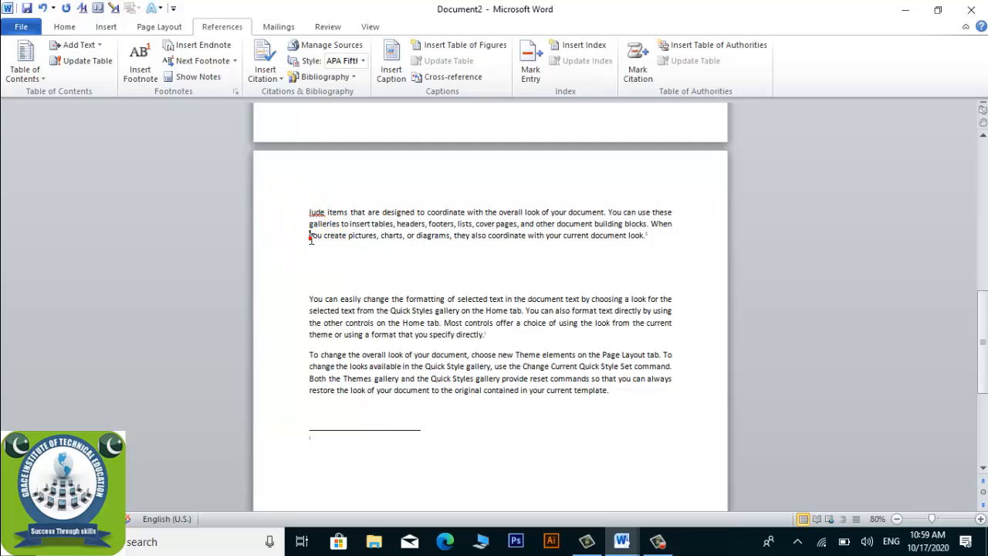
Create a Book citation source before "You can easily change", entering the author's name, the title "Pakistan ki tarikh" and the year 1956
{"action": "left_click", "coordinate": [308, 299]}
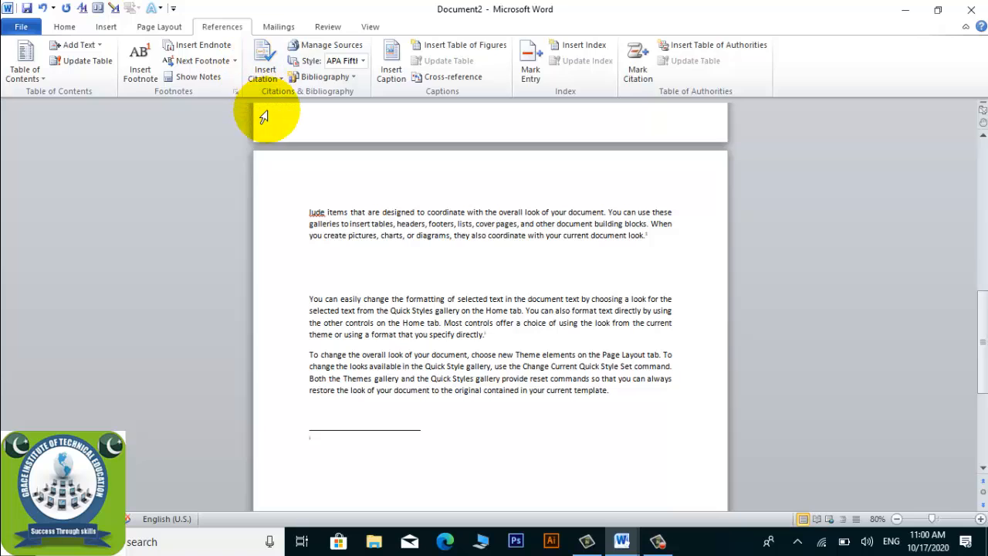
{"action": "left_click", "coordinate": [270, 82]}
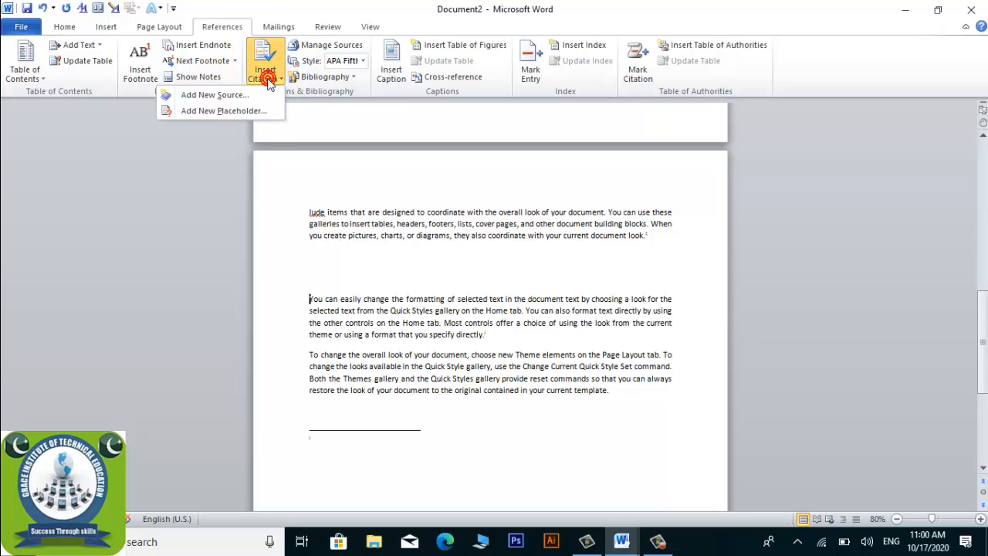
{"action": "left_click", "coordinate": [211, 96]}
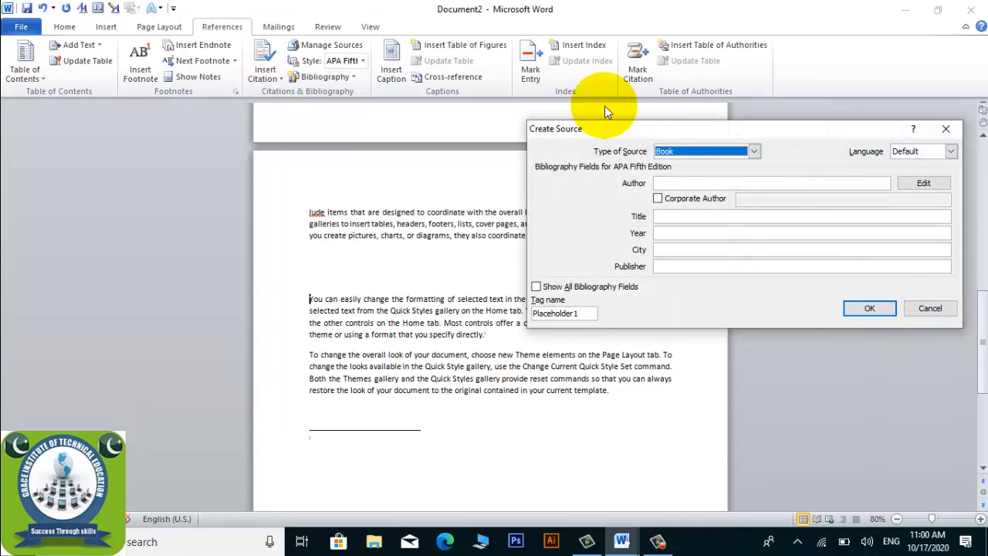
{"action": "left_click", "coordinate": [668, 182]}
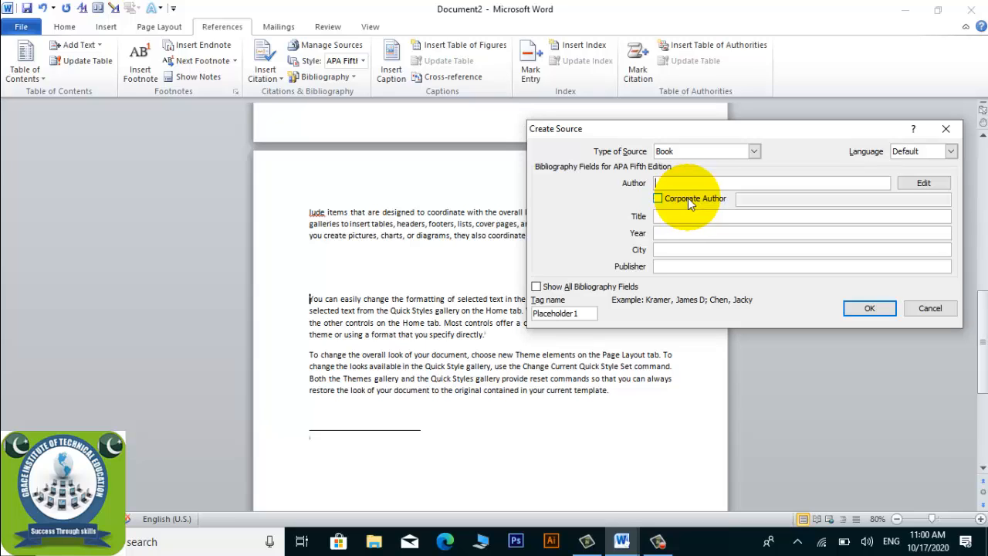
{"action": "type", "text": "Nasir Ali"}
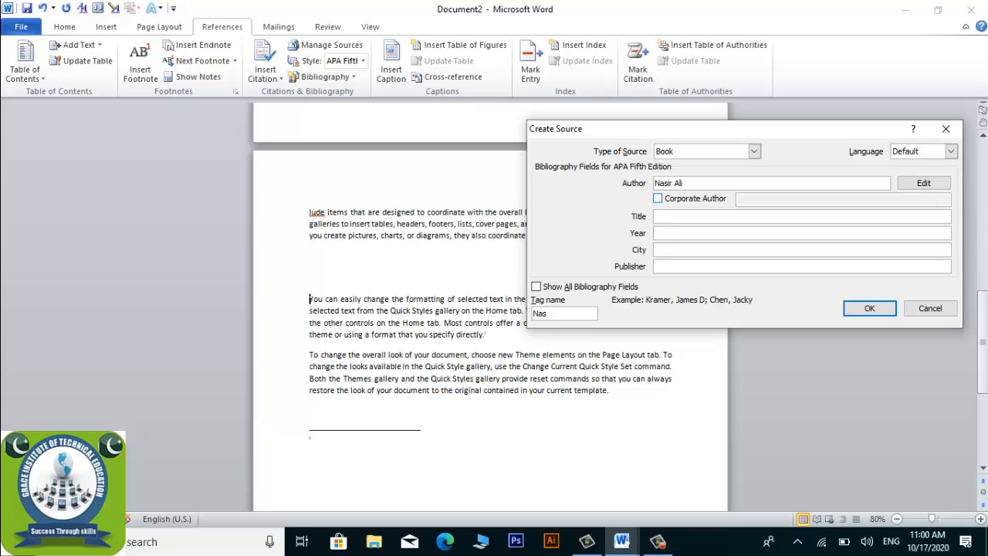
{"action": "left_click", "coordinate": [680, 215]}
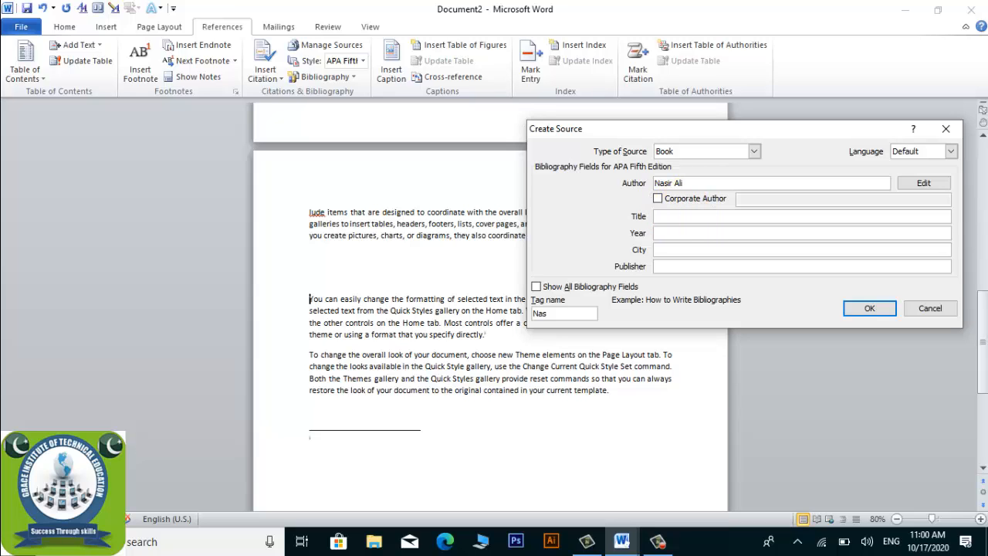
{"action": "type", "text": "Pakistan ki tarikh"}
{"action": "left_click", "coordinate": [668, 232]}
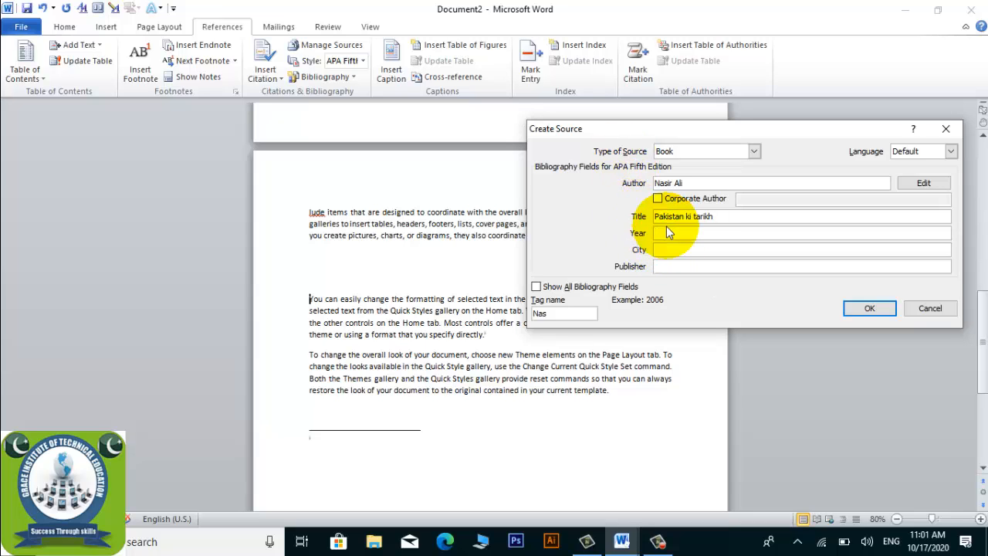
{"action": "type", "text": "1956"}
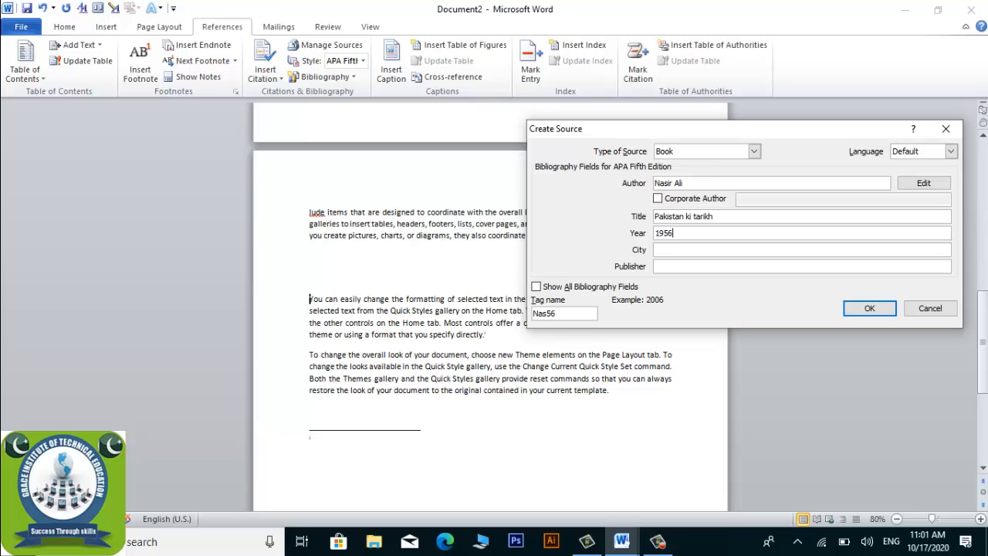
Complete the source with city "Pishawer", publisher "work press publishers" and the author's short name as tag name, and insert the citation
{"action": "left_click", "coordinate": [722, 254]}
{"action": "left_click", "coordinate": [717, 252]}
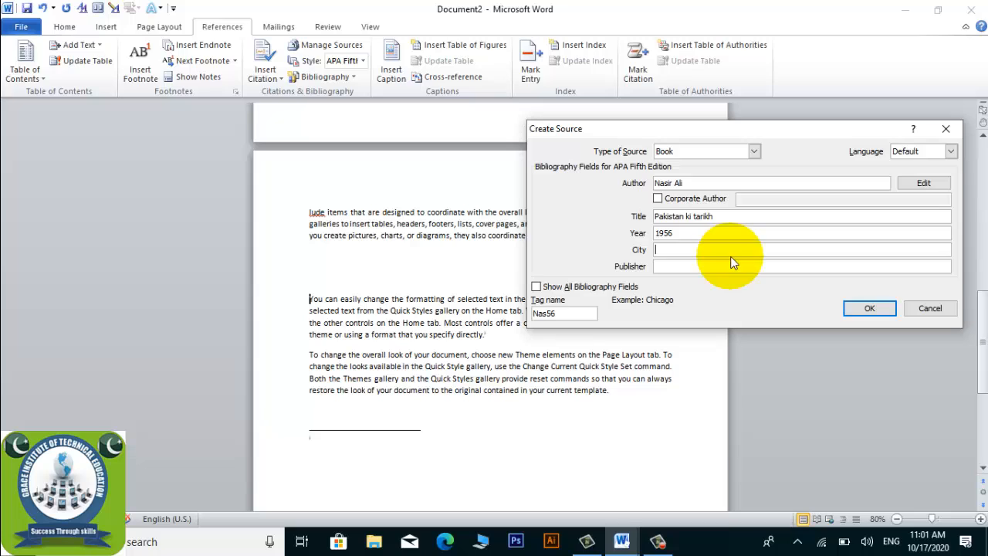
{"action": "type", "text": "Pishaw"}
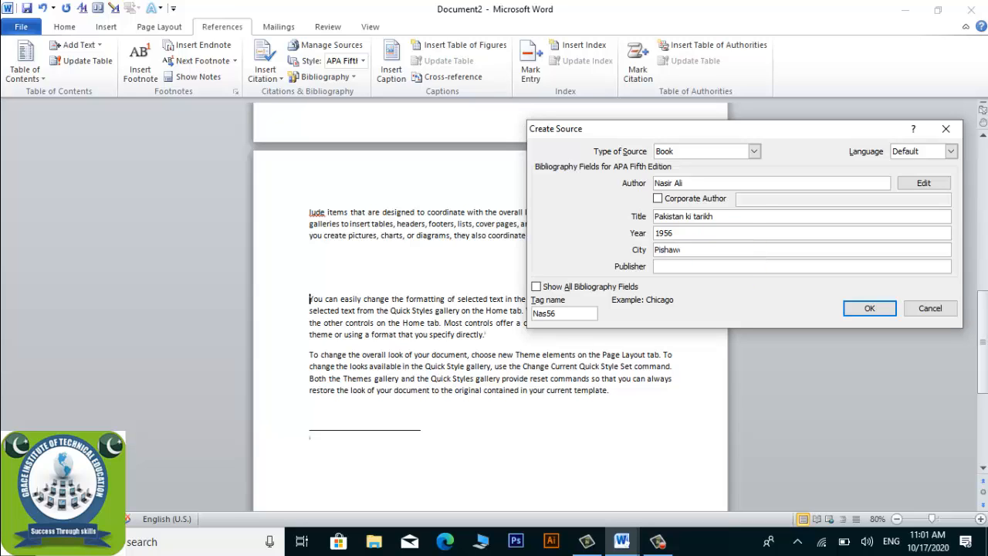
{"action": "type", "text": "rer"}
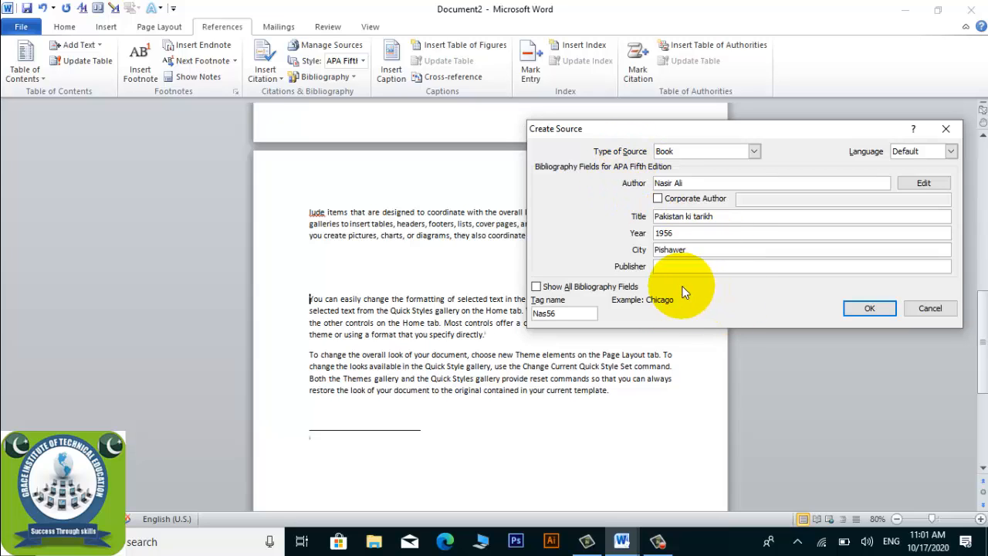
{"action": "left_click", "coordinate": [671, 266]}
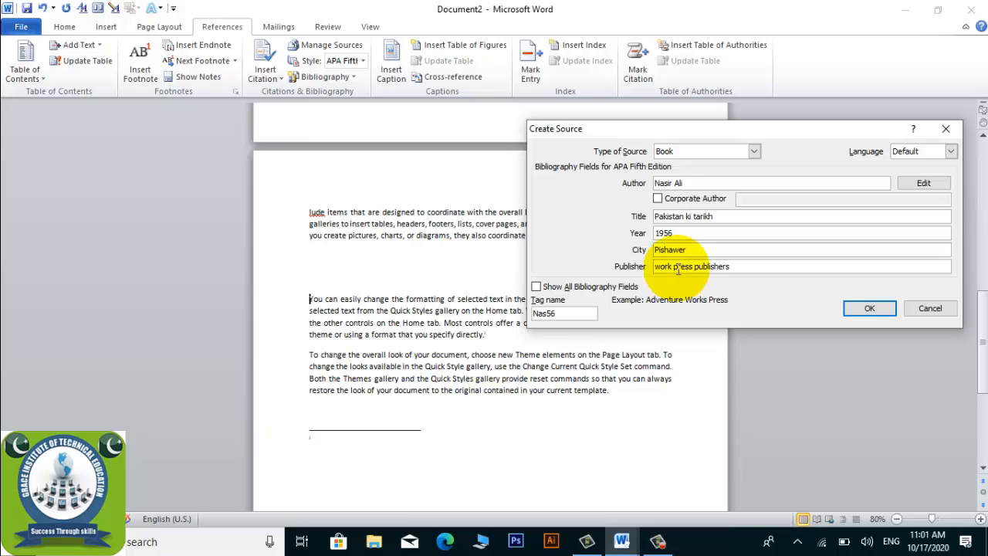
{"action": "double_click", "coordinate": [542, 314]}
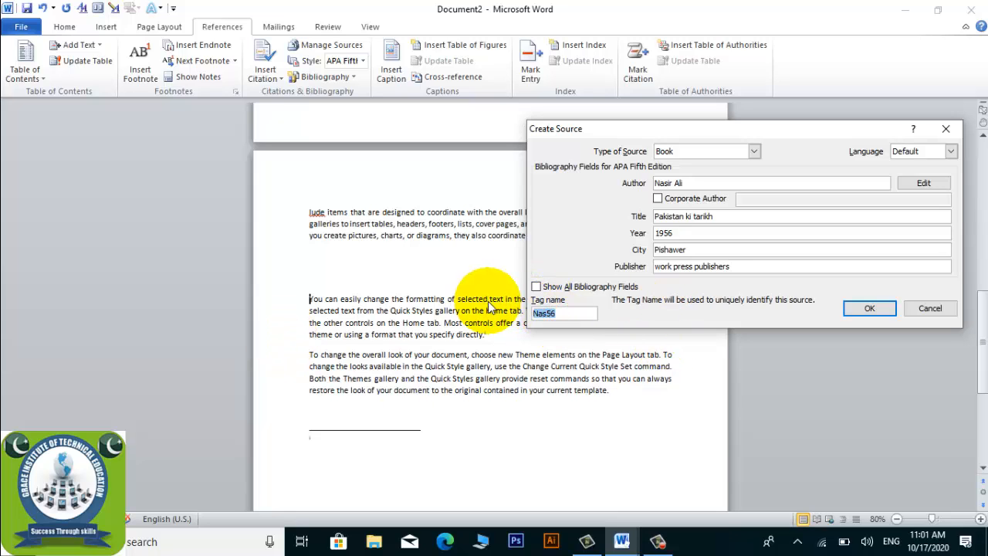
{"action": "type", "text": "Nsire"}
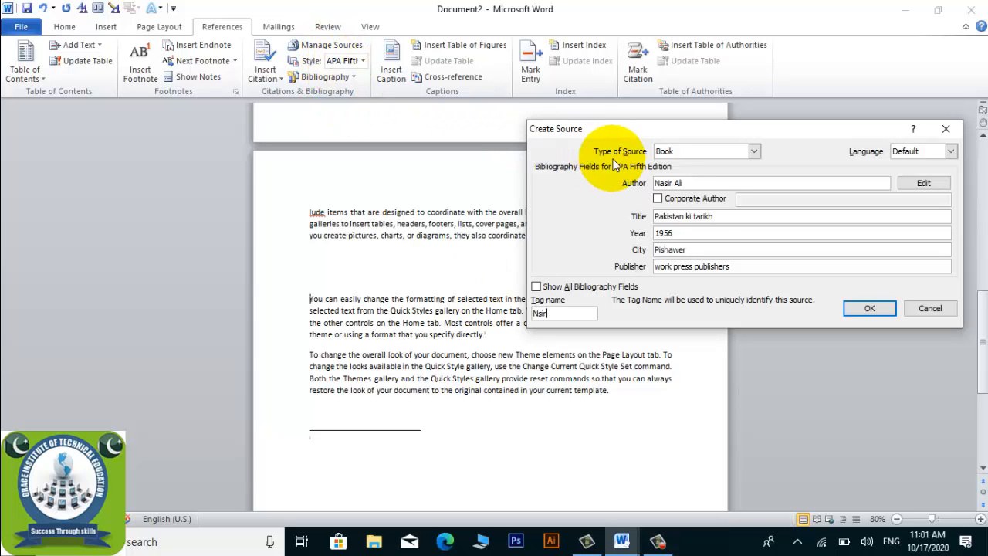
{"action": "left_click", "coordinate": [852, 308]}
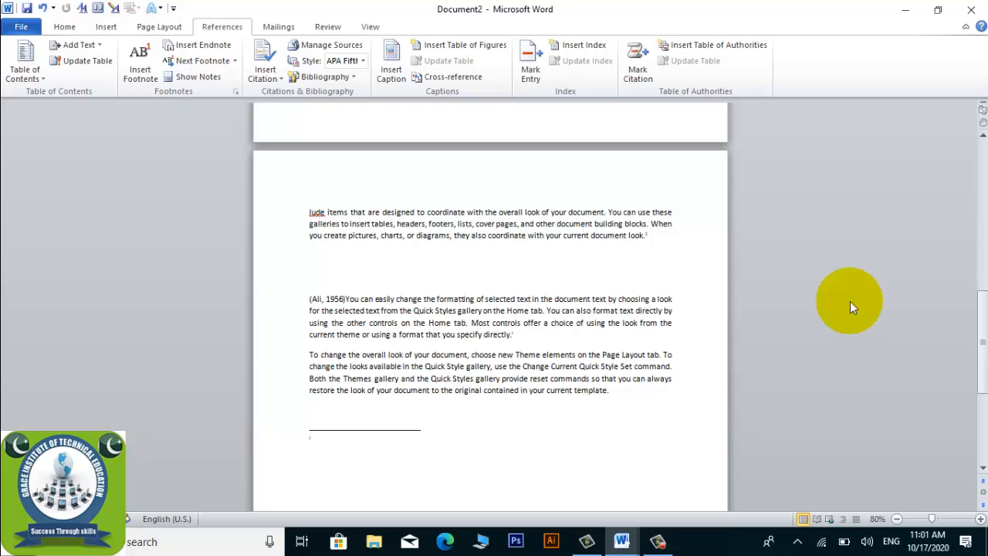
Copy the master-list sources "other books", "Faiz Poetry", "Ms office" (1990), "mout ka aik din moyan hy" and "hali" (1930) to the document's current source list
{"action": "left_click", "coordinate": [378, 299]}
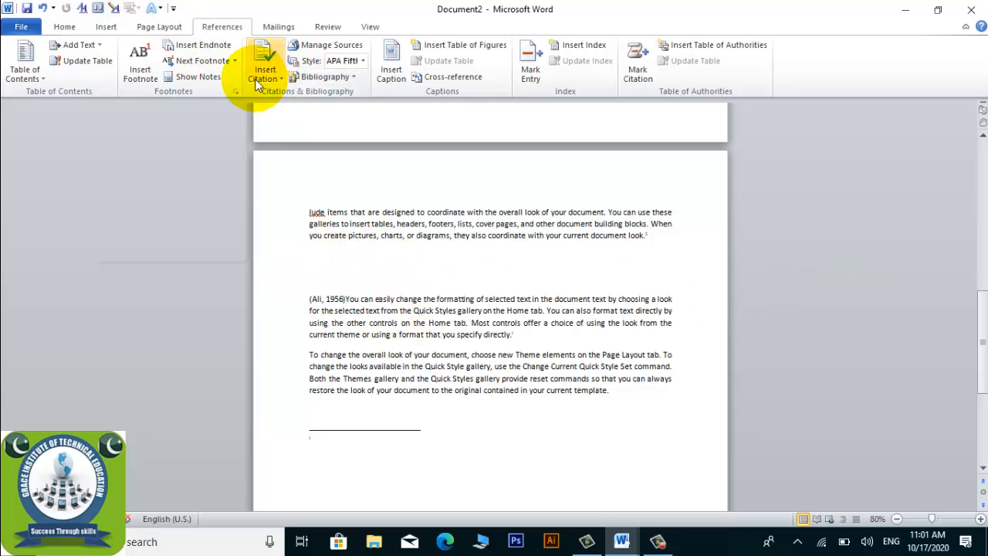
{"action": "left_click", "coordinate": [332, 44]}
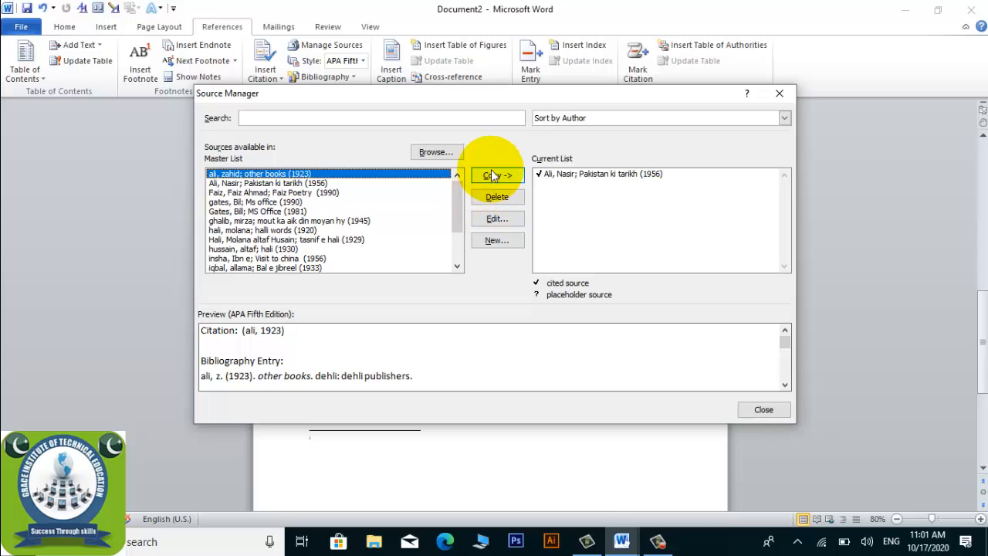
{"action": "left_click", "coordinate": [491, 175]}
{"action": "left_click", "coordinate": [248, 192]}
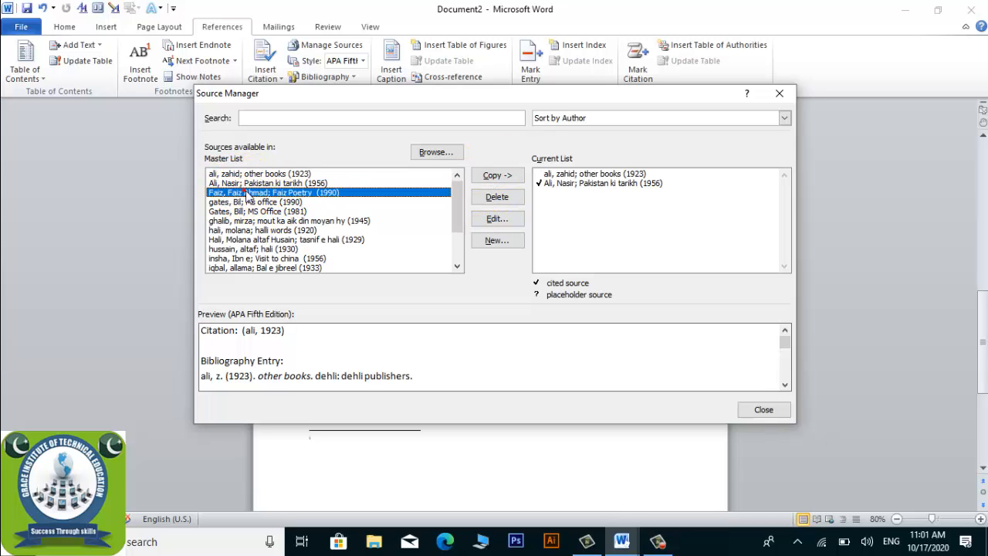
{"action": "left_click", "coordinate": [497, 175]}
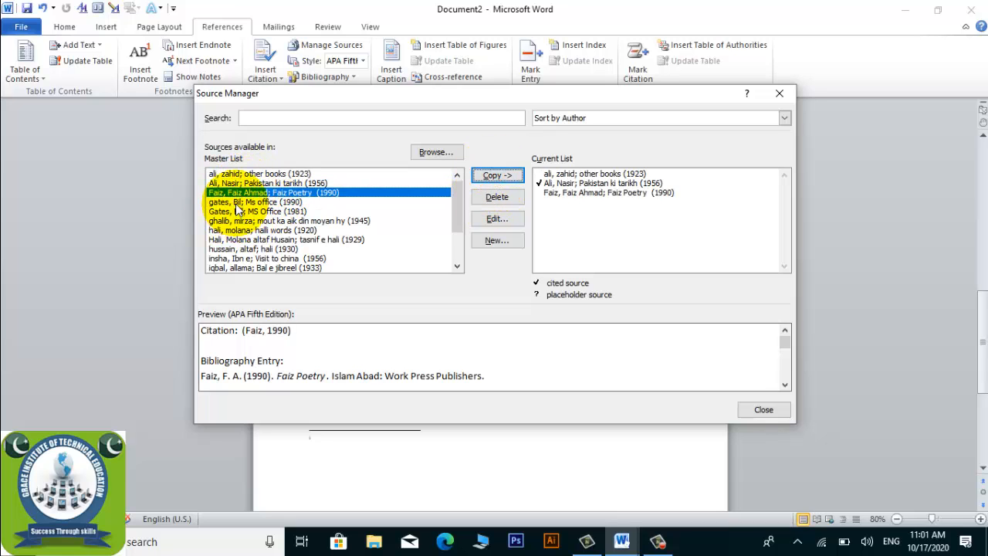
{"action": "left_click", "coordinate": [238, 203]}
{"action": "left_click", "coordinate": [497, 175]}
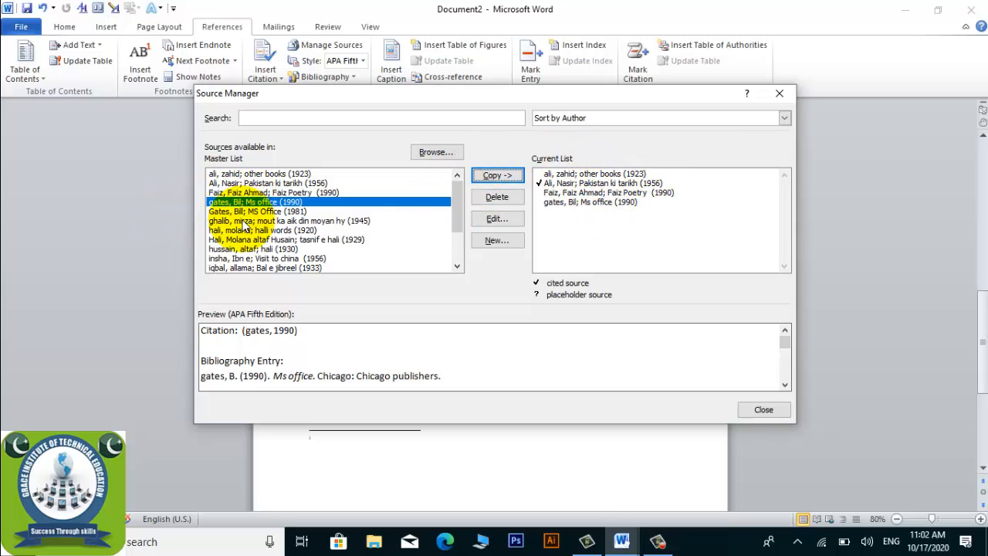
{"action": "left_click", "coordinate": [244, 221]}
{"action": "left_click", "coordinate": [498, 175]}
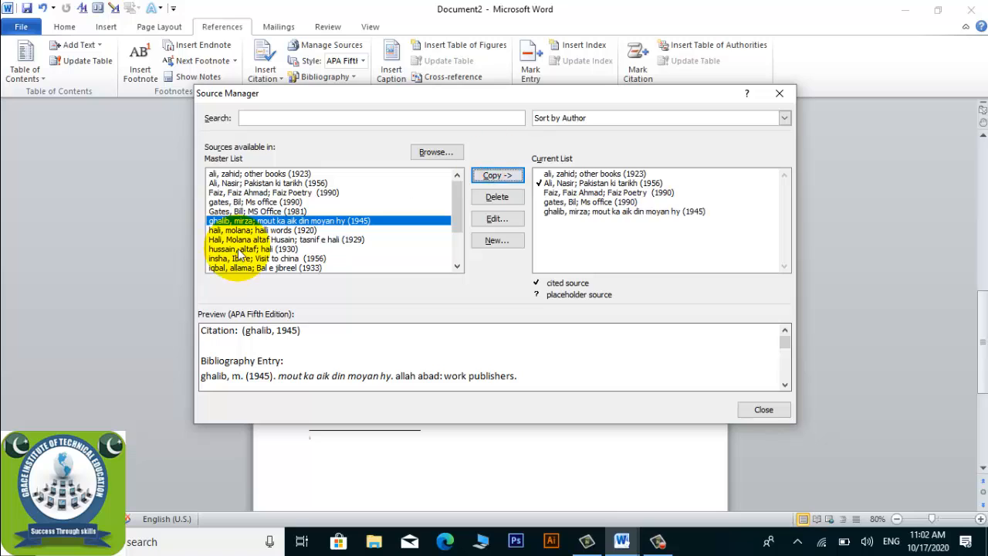
{"action": "left_click", "coordinate": [239, 249]}
{"action": "left_click", "coordinate": [497, 175]}
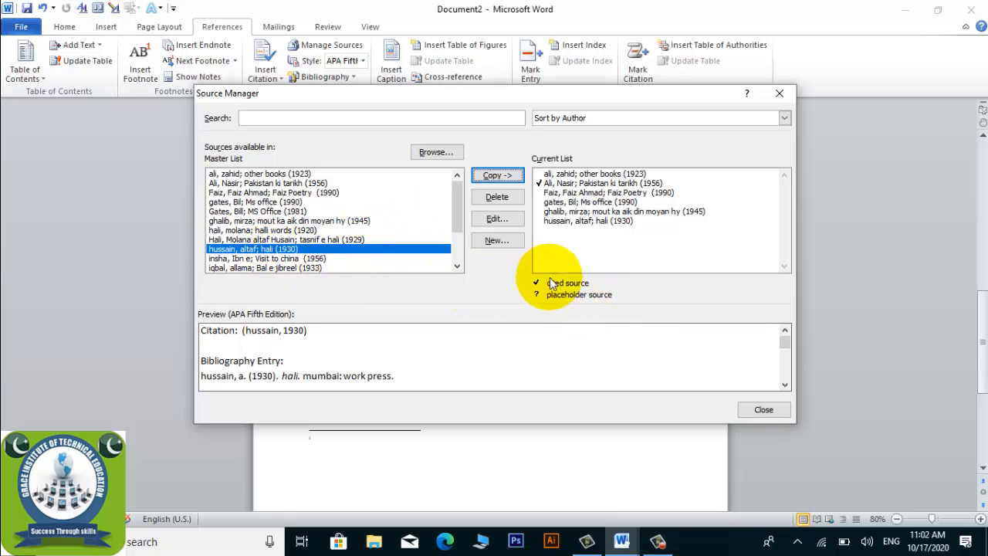
{"action": "left_click", "coordinate": [758, 411]}
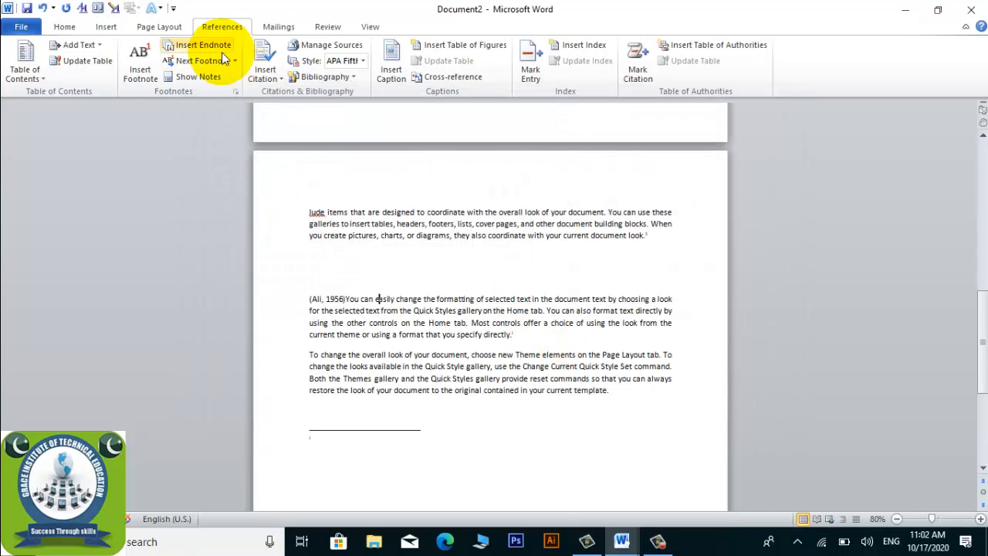
Insert a bibliography without a heading at the endnote line at the end of the document
{"action": "scroll", "coordinate": [452, 421], "scroll_direction": "down", "scroll_amount": 1}
{"action": "left_click", "coordinate": [452, 426]}
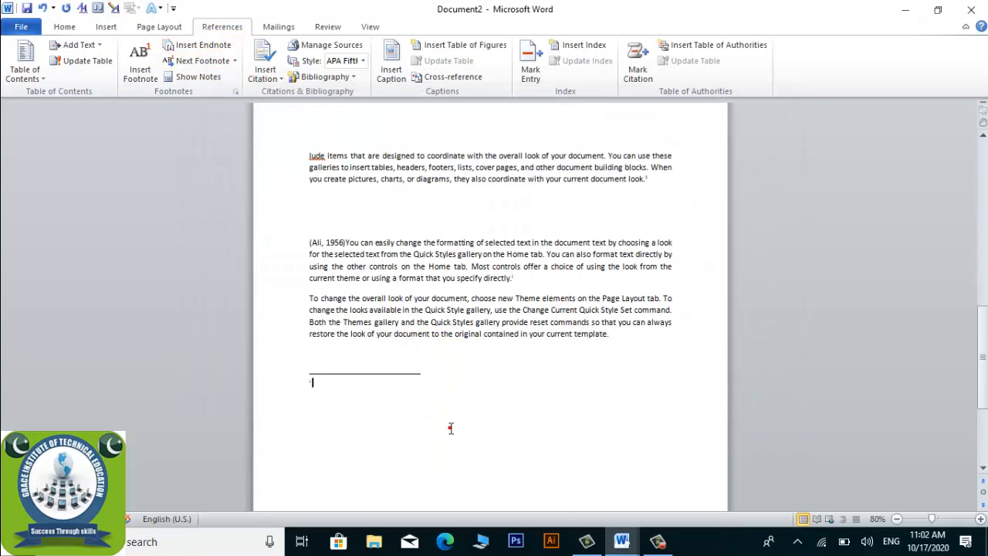
{"action": "left_click", "coordinate": [353, 77]}
{"action": "left_click", "coordinate": [211, 96]}
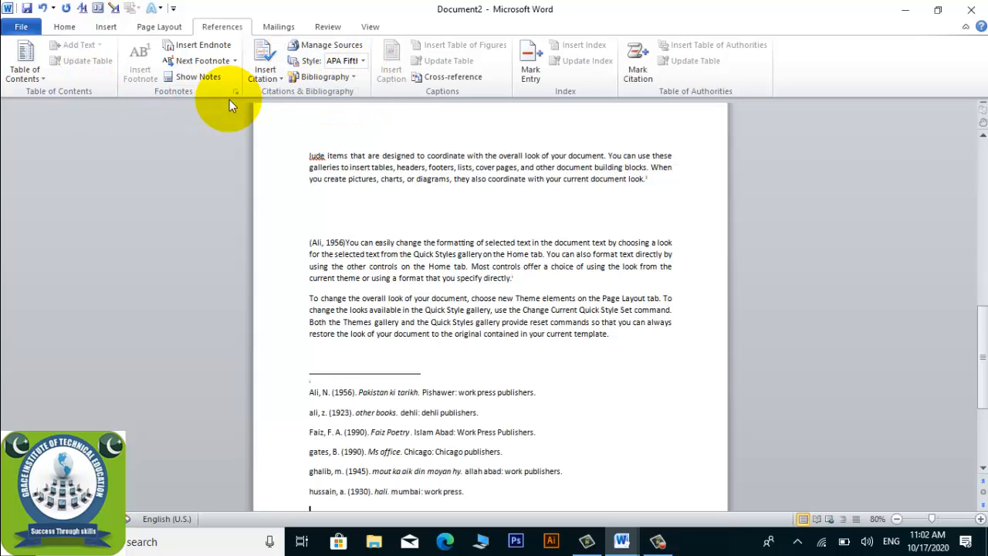
{"action": "scroll", "coordinate": [332, 424], "scroll_direction": "down", "scroll_amount": 3}
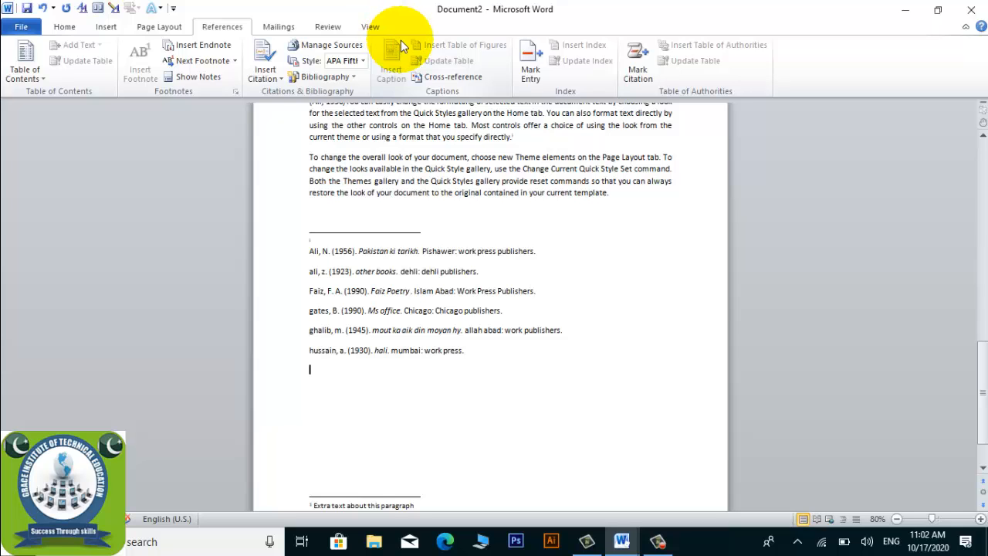
Add three line breaks after "specify directly." and insert the citation for "other books" (1923) on the new line
{"action": "scroll", "coordinate": [472, 319], "scroll_direction": "up", "scroll_amount": 2}
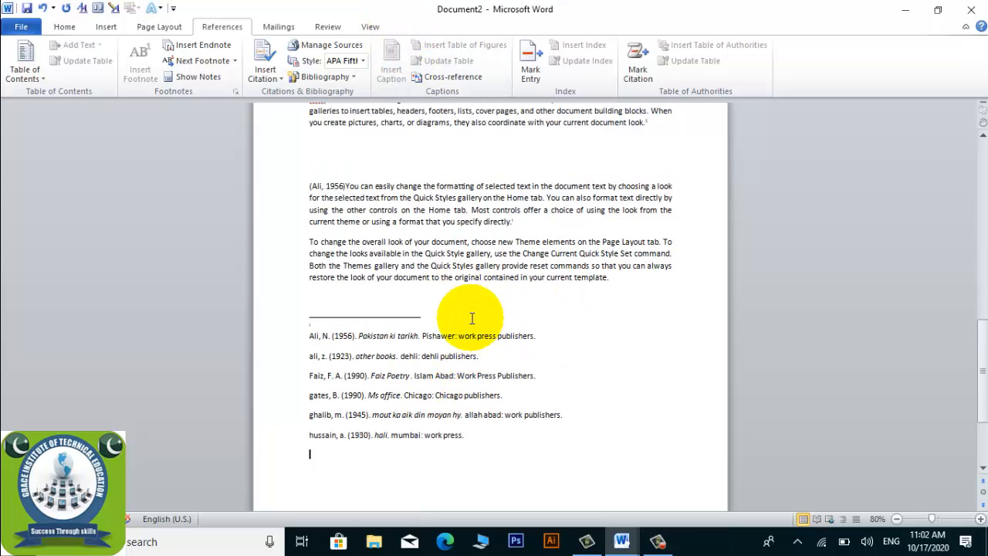
{"action": "scroll", "coordinate": [472, 318], "scroll_direction": "up", "scroll_amount": 1}
{"action": "left_click", "coordinate": [561, 252]}
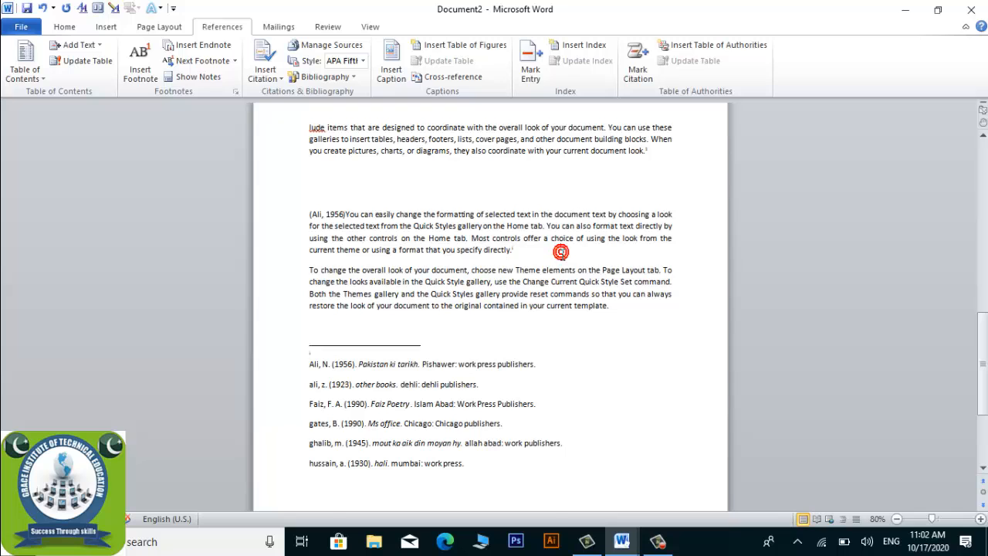
{"action": "key", "text": "Return"}
{"action": "key", "text": "Return"}
{"action": "key", "text": "Return"}
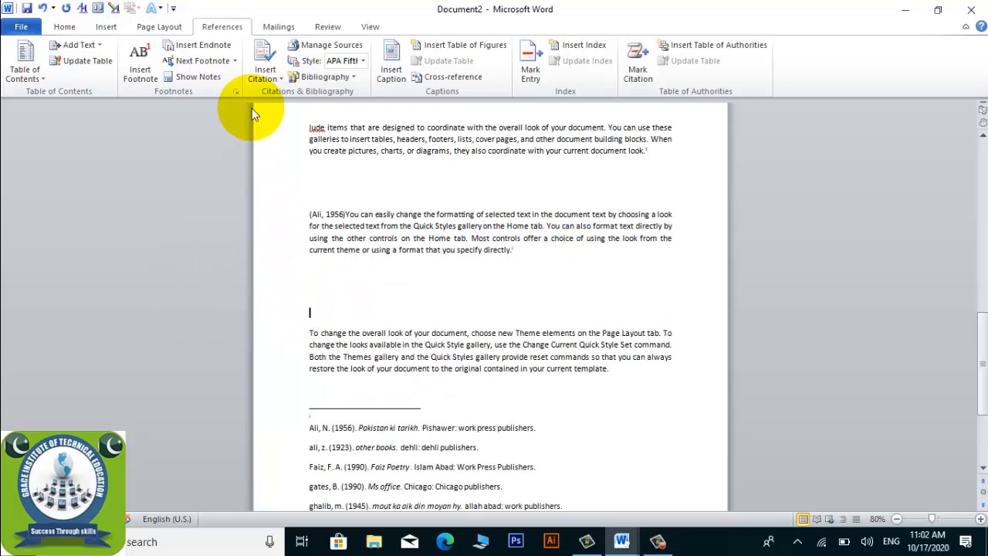
{"action": "left_click", "coordinate": [268, 73]}
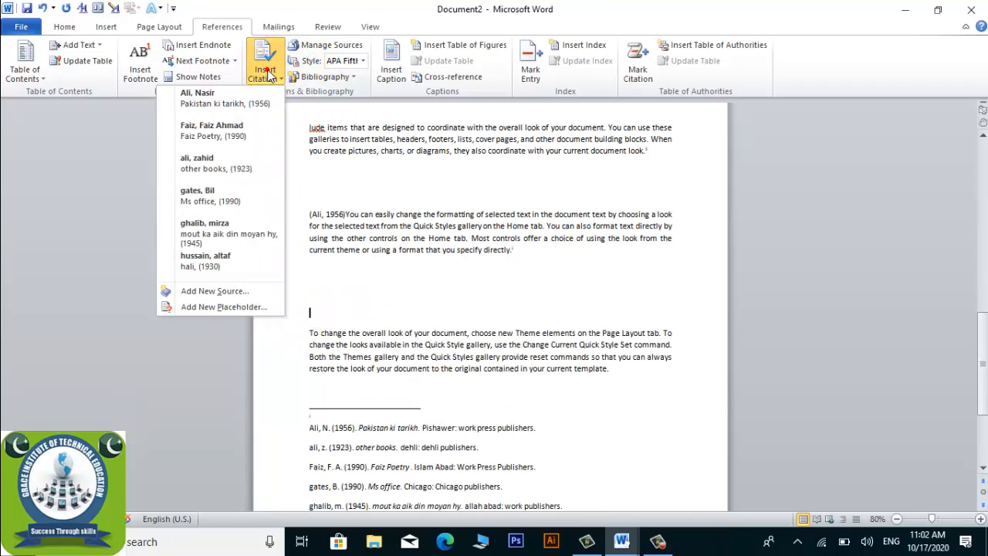
{"action": "left_click", "coordinate": [199, 164]}
Add three line breaks after "current document look." and insert the citation for "mout ka aik din moyan hy" (1945) there
{"action": "scroll", "coordinate": [436, 266], "scroll_direction": "up", "scroll_amount": 3}
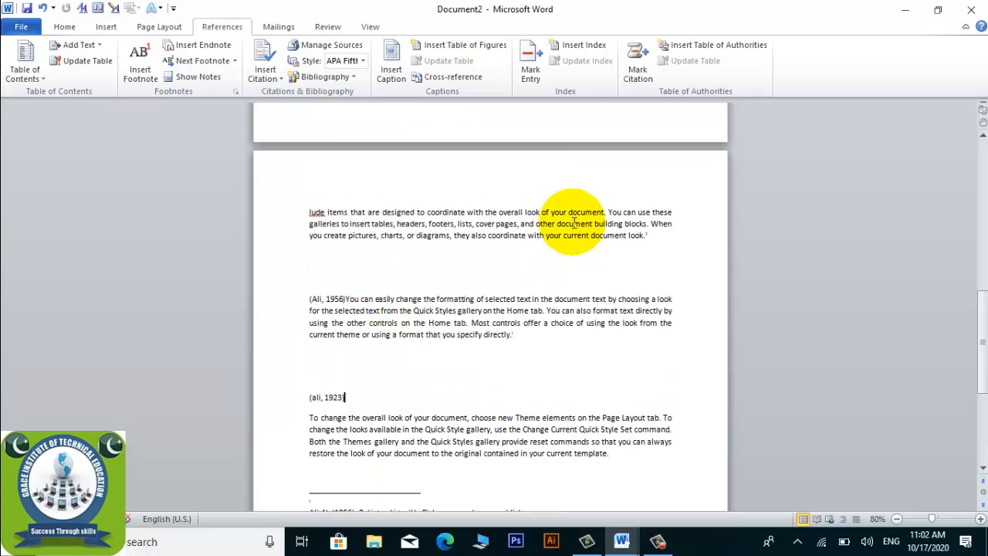
{"action": "left_click", "coordinate": [682, 233]}
{"action": "key", "text": "Return"}
{"action": "key", "text": "Return"}
{"action": "key", "text": "Return"}
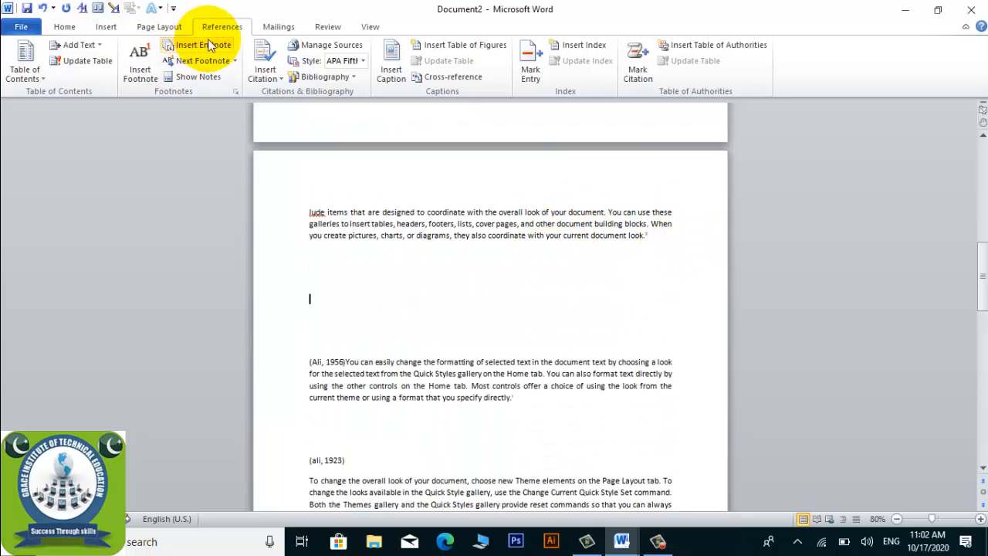
{"action": "left_click", "coordinate": [268, 73]}
{"action": "left_click", "coordinate": [210, 231]}
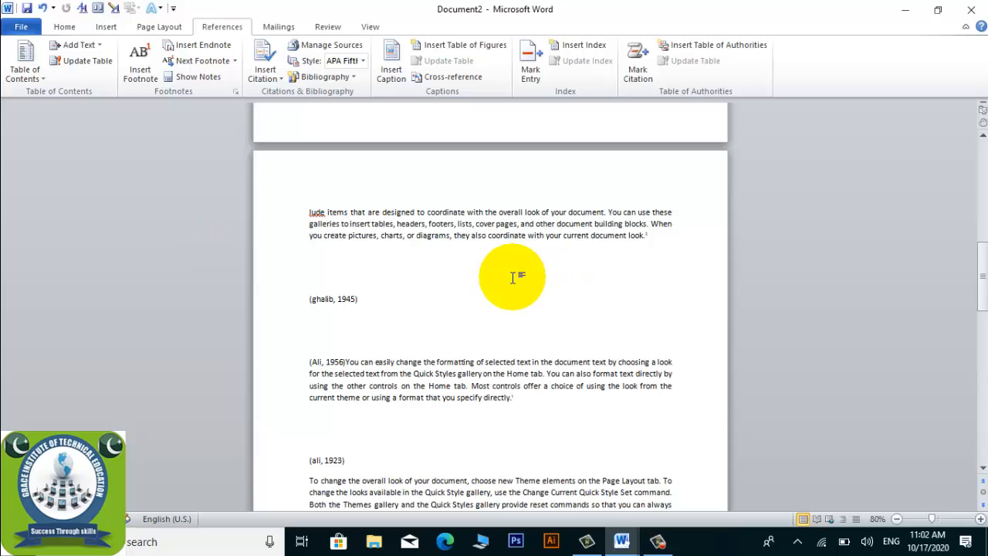
Start a new line after "current template." beside the picture-filled rectangle and insert the citation for "hali" (1930)
{"action": "scroll", "coordinate": [506, 274], "scroll_direction": "up", "scroll_amount": 10}
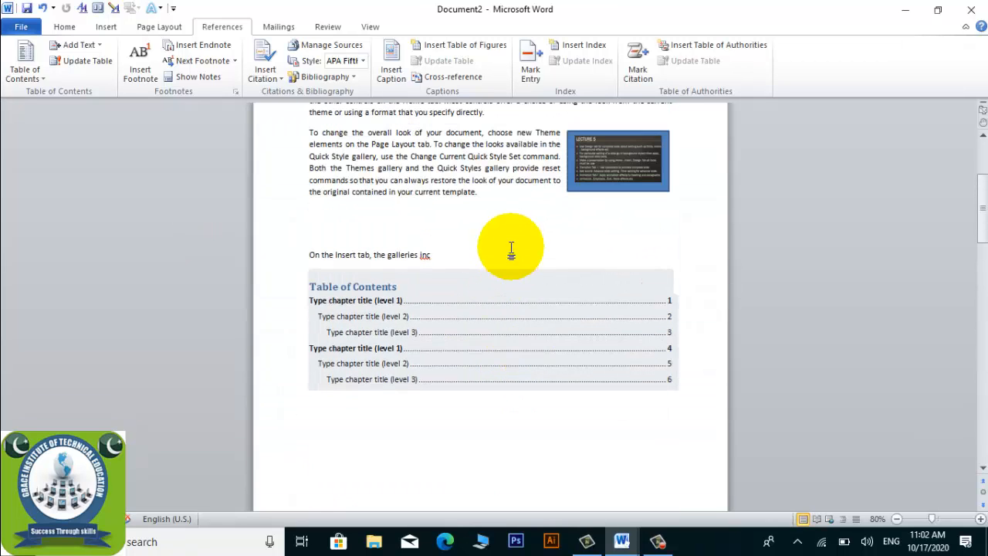
{"action": "left_click", "coordinate": [494, 191]}
{"action": "key", "text": "Return"}
{"action": "left_click", "coordinate": [262, 70]}
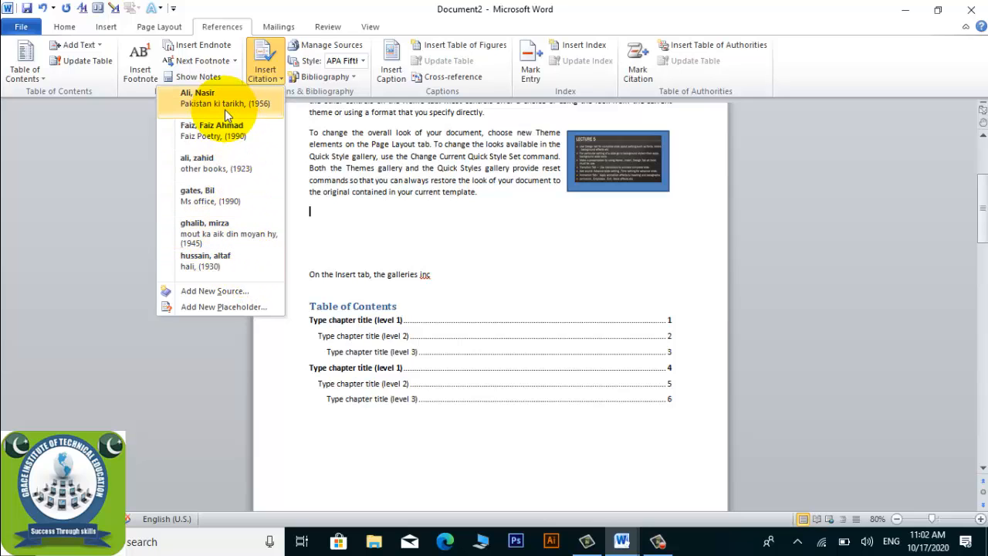
{"action": "left_click", "coordinate": [207, 266]}
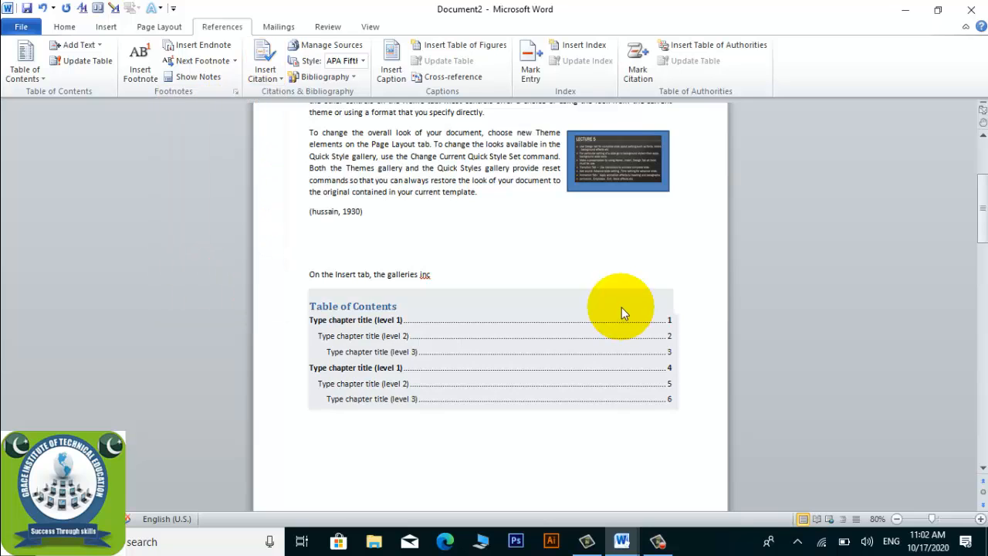
{"action": "left_click", "coordinate": [572, 234]}
{"action": "left_click", "coordinate": [561, 459]}
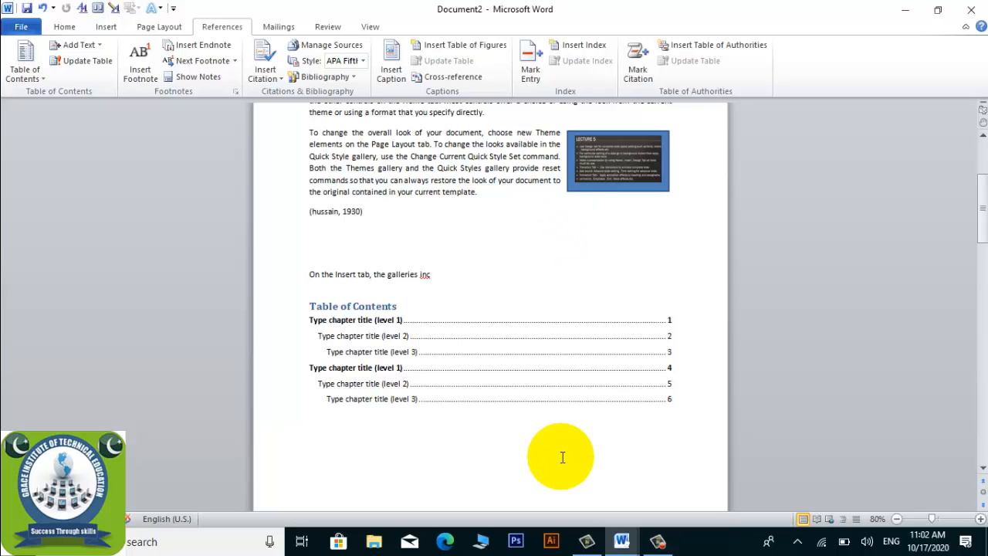
{"action": "left_click", "coordinate": [264, 71]}
{"action": "left_click", "coordinate": [197, 291]}
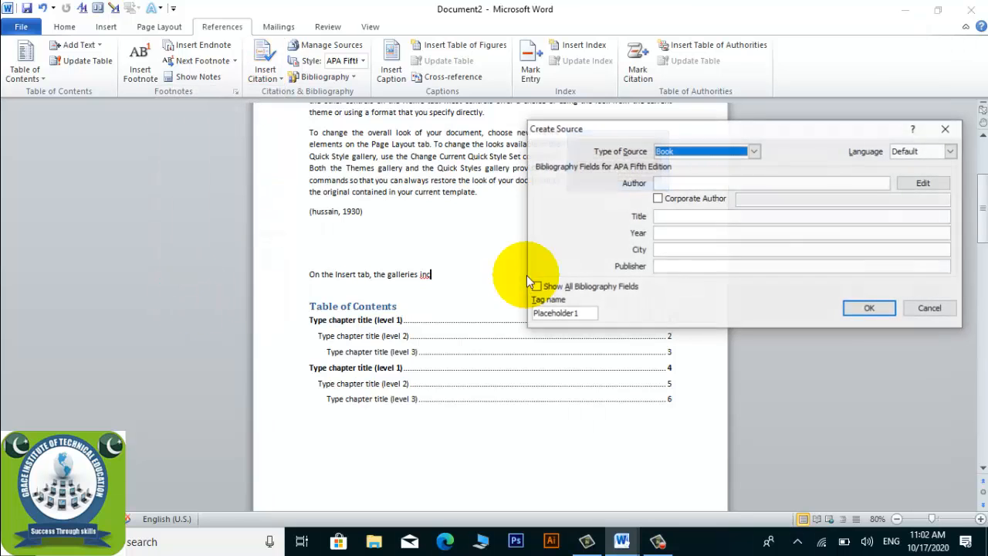
{"action": "left_click", "coordinate": [684, 151]}
{"action": "left_click", "coordinate": [683, 151]}
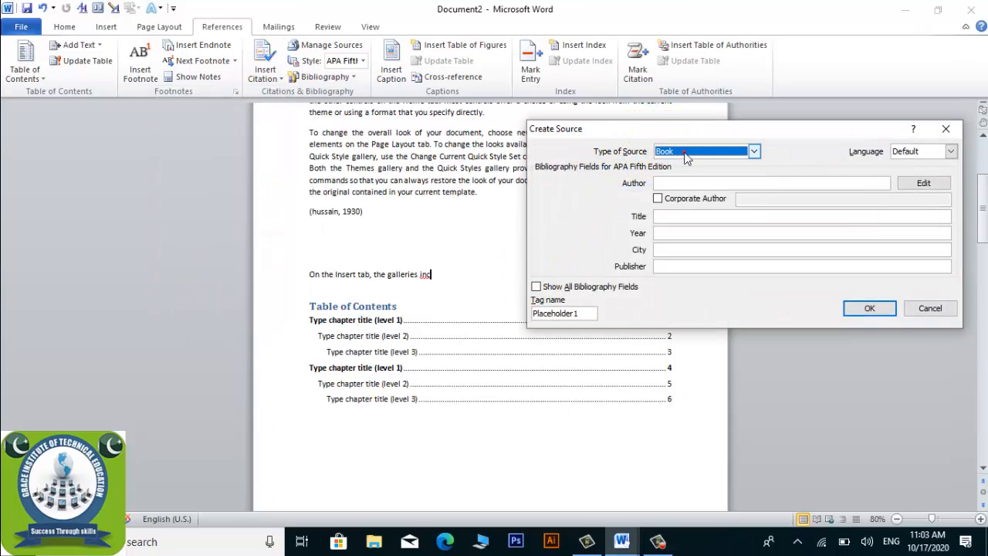
{"action": "left_click", "coordinate": [932, 311]}
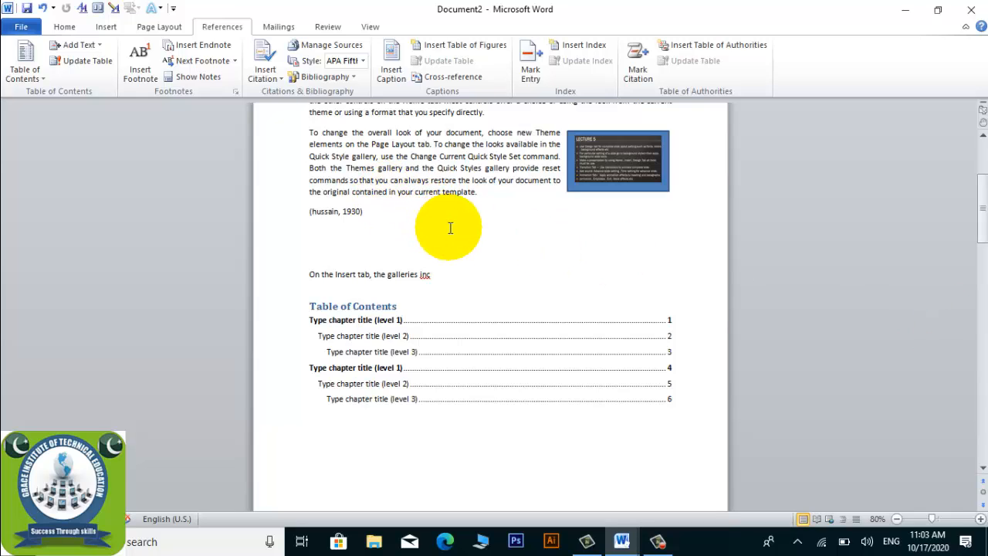
{"action": "left_click", "coordinate": [658, 543]}
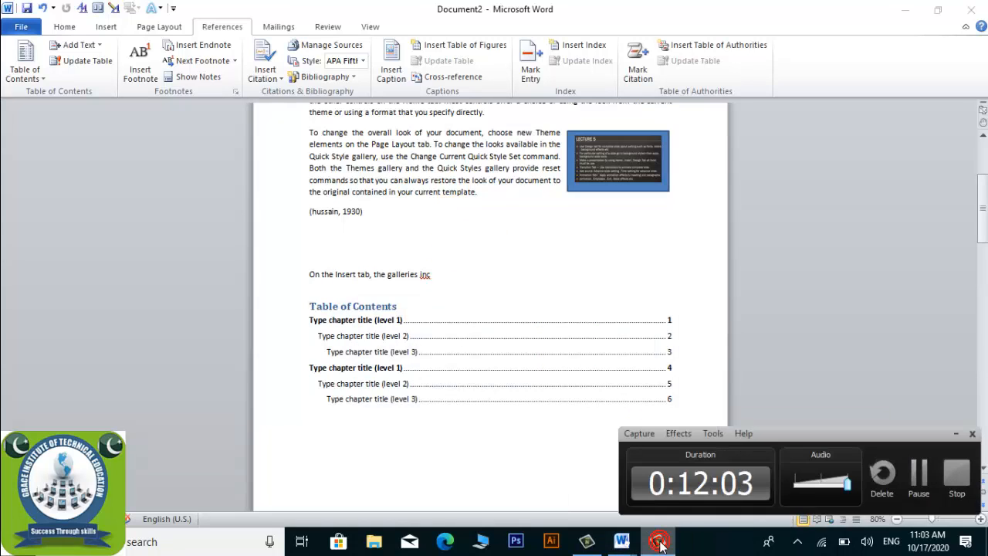